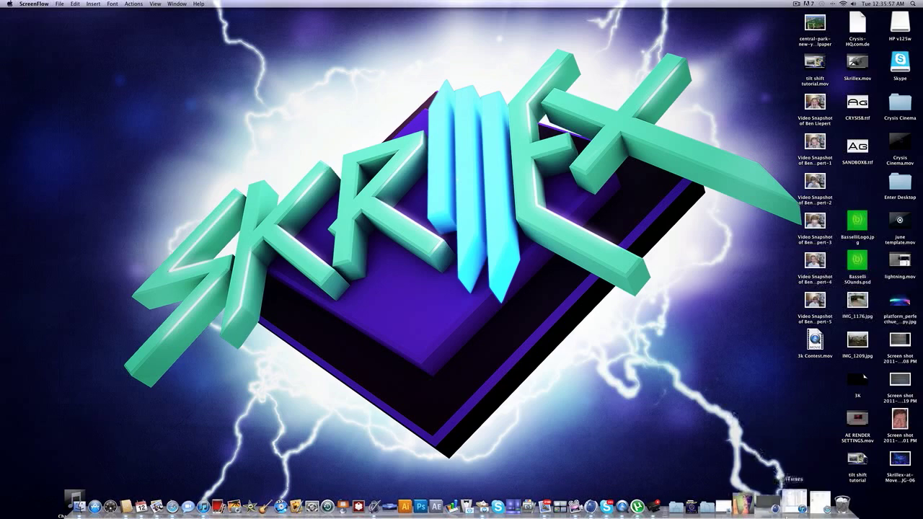
- Restore the Untitled 2 project, tilt the view head-on, and add a MoGraph Text object reading LIGHTING
click(773, 496)
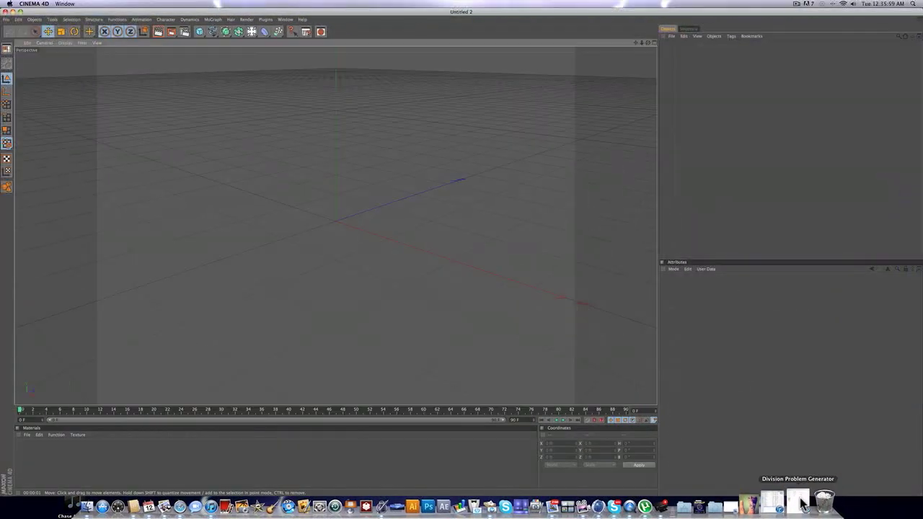
drag(648, 43, 648, 92)
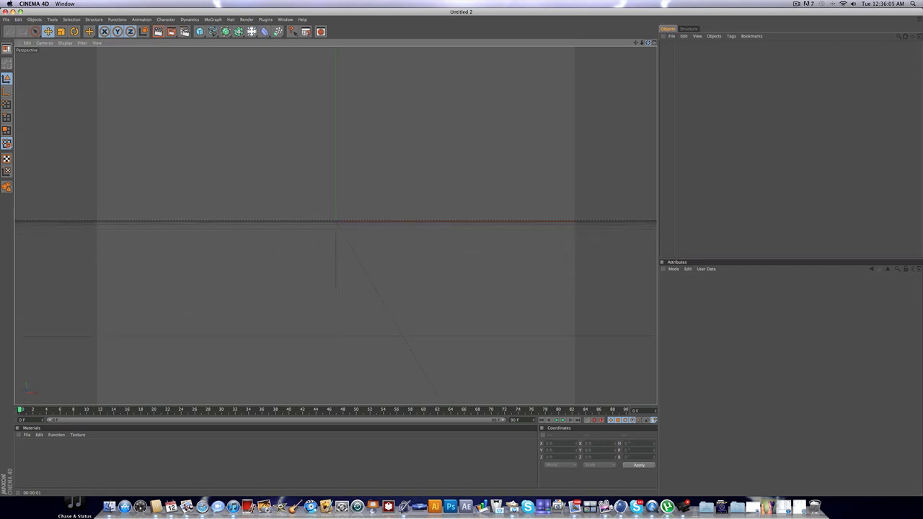
click(212, 20)
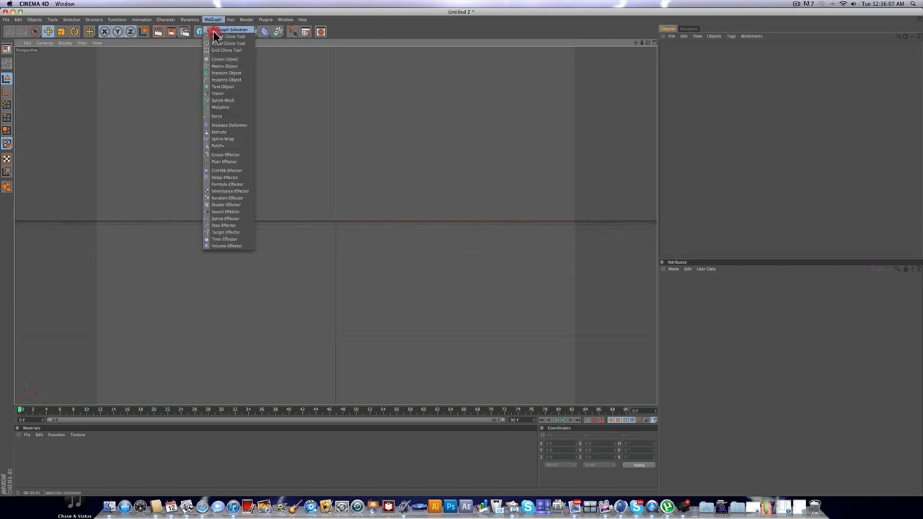
click(225, 86)
click(714, 363)
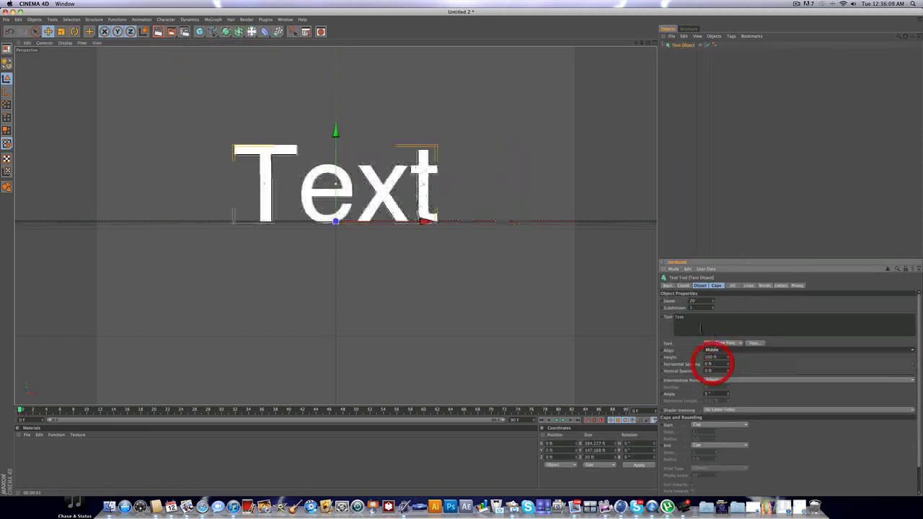
click(634, 313)
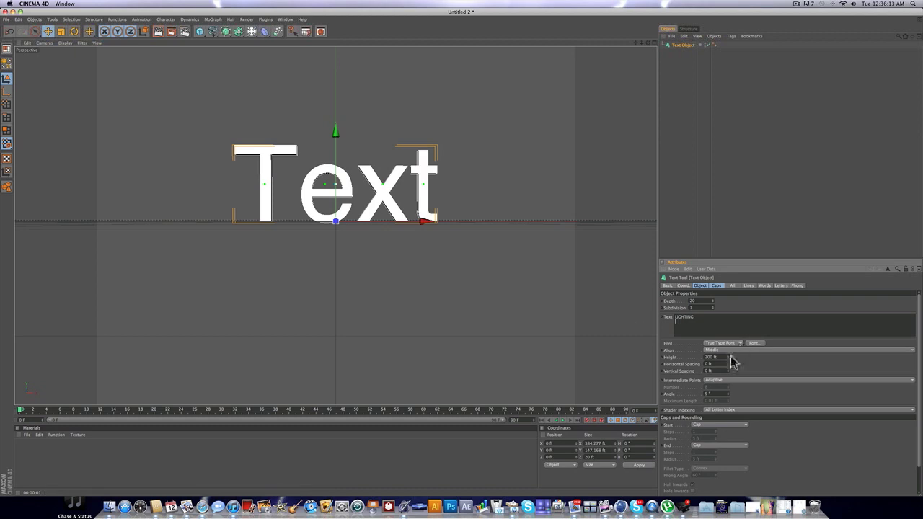
- Lower the text height to 146 ft and set the font to Agency FB
drag(728, 359, 730, 369)
click(754, 343)
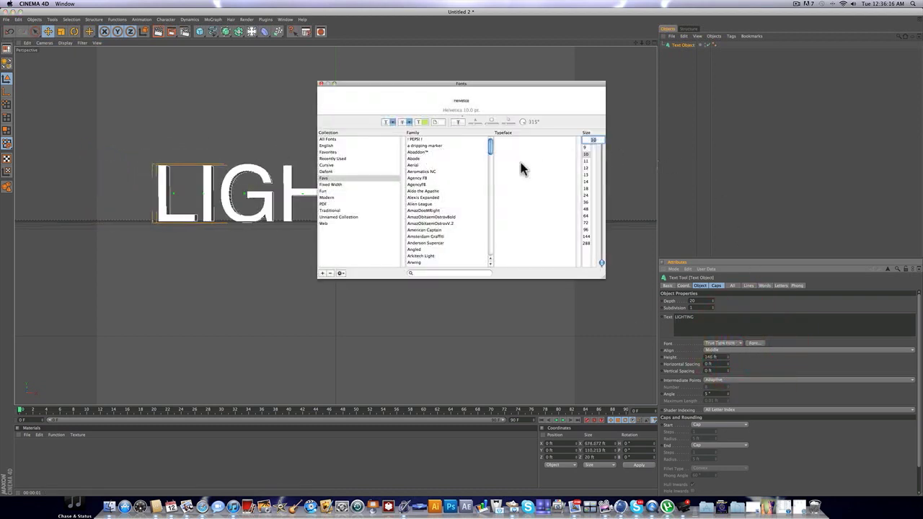
click(418, 178)
click(411, 179)
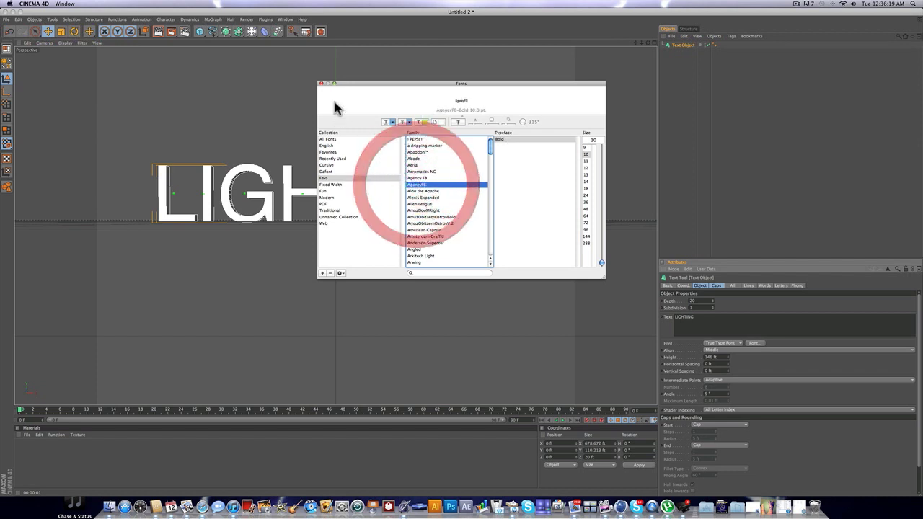
click(322, 84)
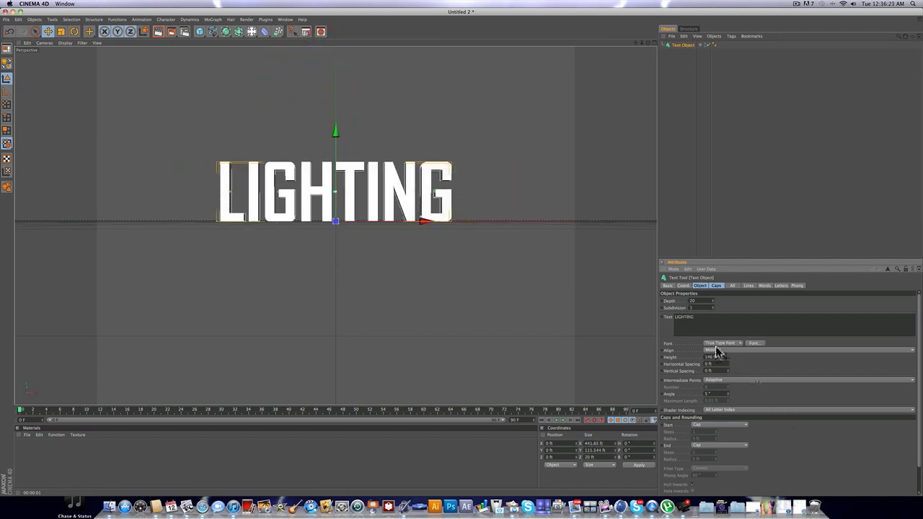
- Move the LIGHTING text lower and set its extrusion depth to 40 ft
drag(334, 131, 335, 141)
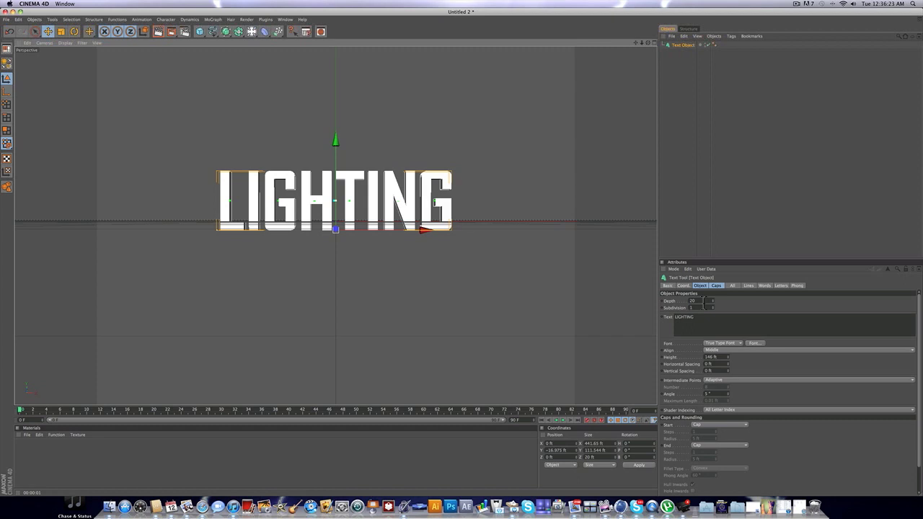
click(666, 299)
text(40)
key(Return)
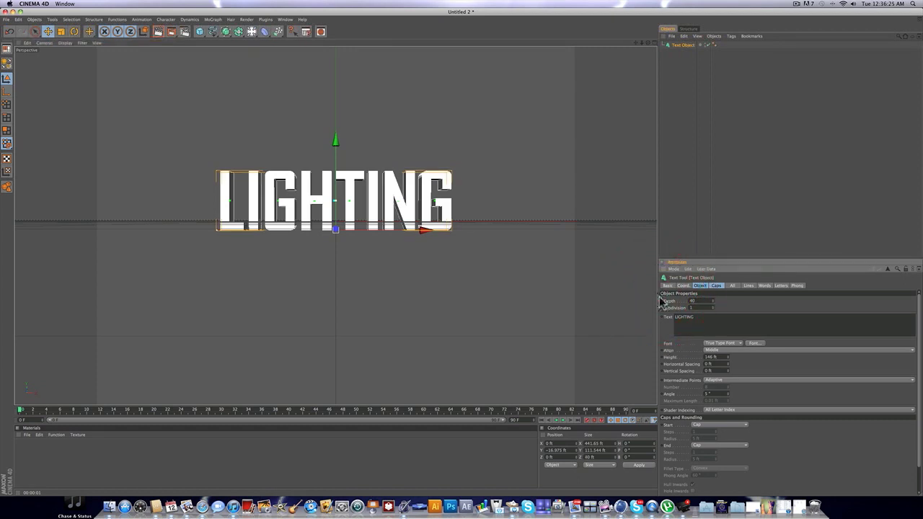
- Give both the start and end caps a Fillet Cap with a 2 ft radius
click(717, 285)
click(713, 301)
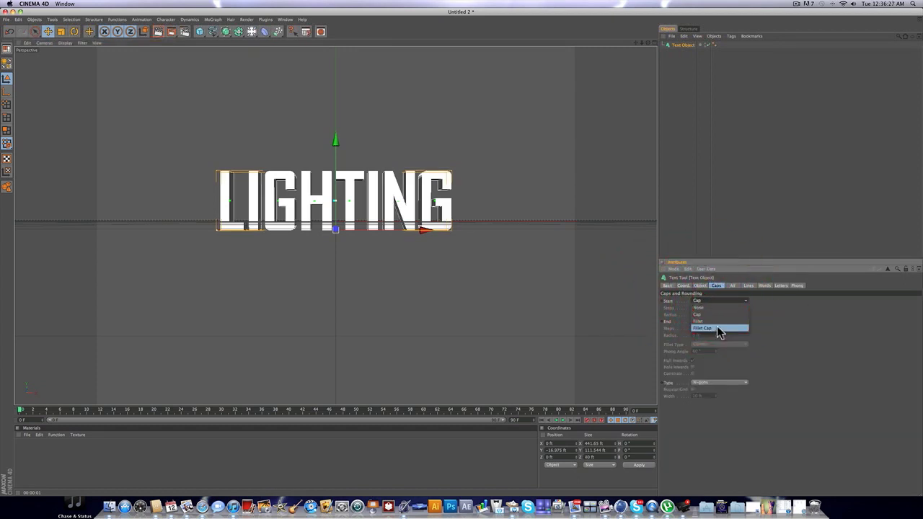
click(714, 328)
click(716, 316)
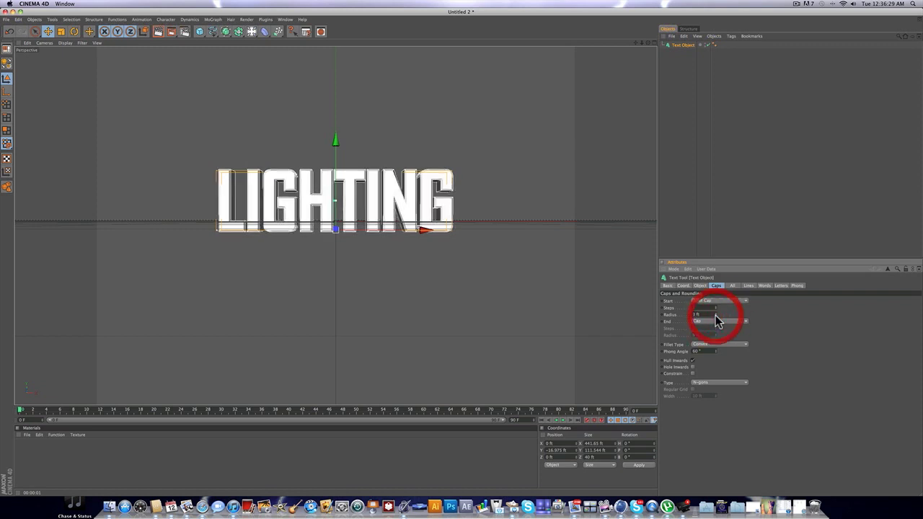
click(720, 321)
click(723, 349)
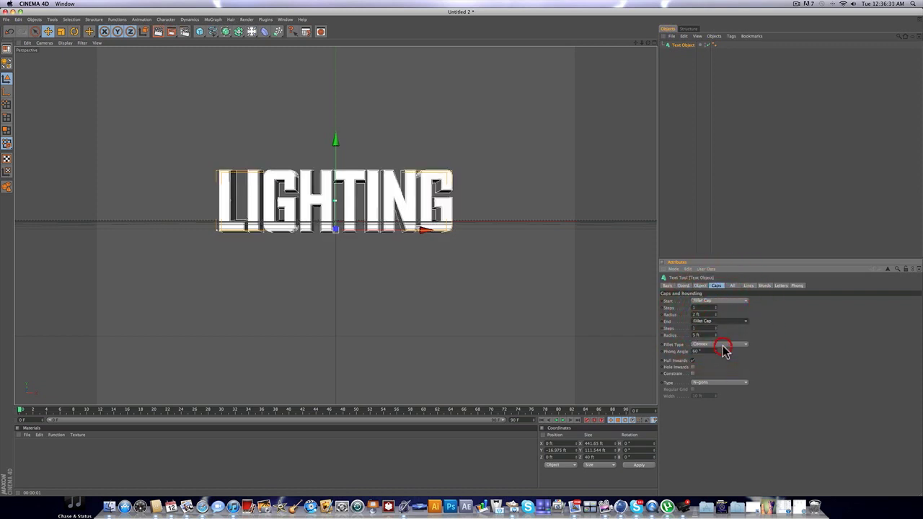
click(715, 338)
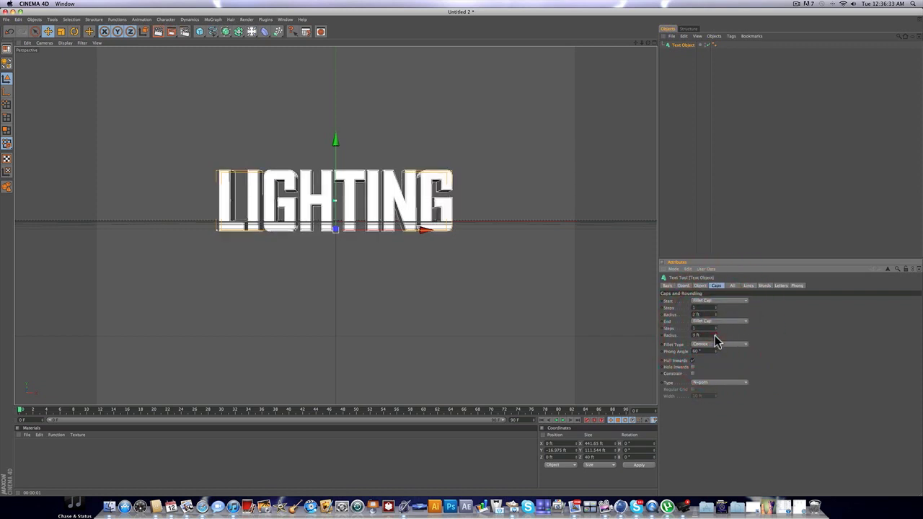
click(714, 337)
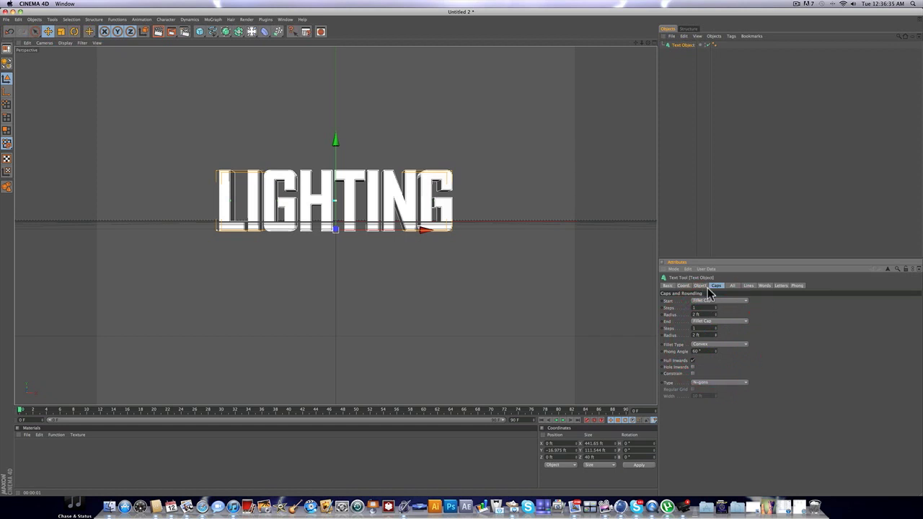
click(827, 210)
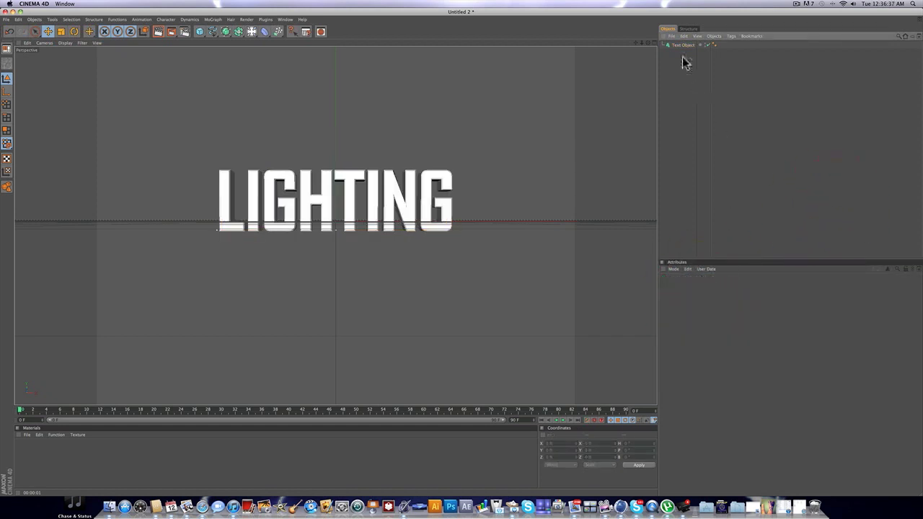
click(683, 45)
click(699, 286)
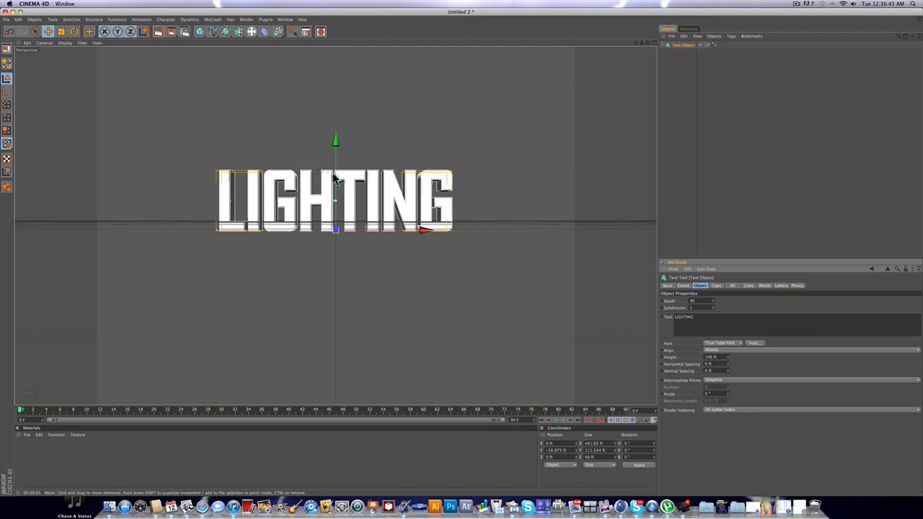
- Nudge the text lower, add a Camera and look through it, then jump to frame 90
drag(335, 141, 335, 153)
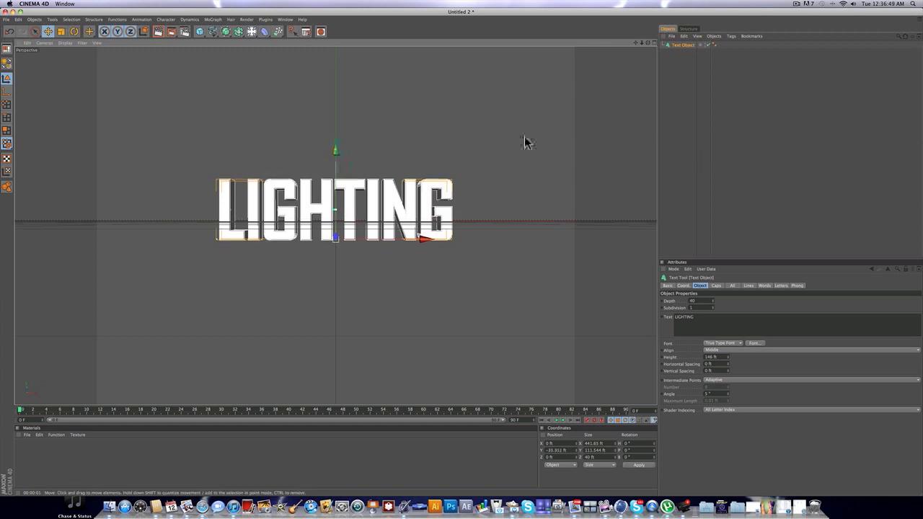
click(792, 117)
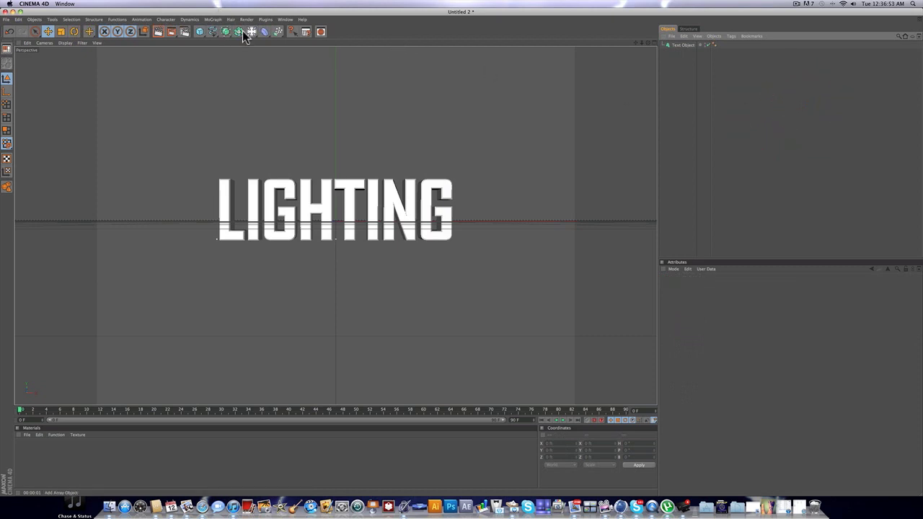
drag(251, 31, 376, 50)
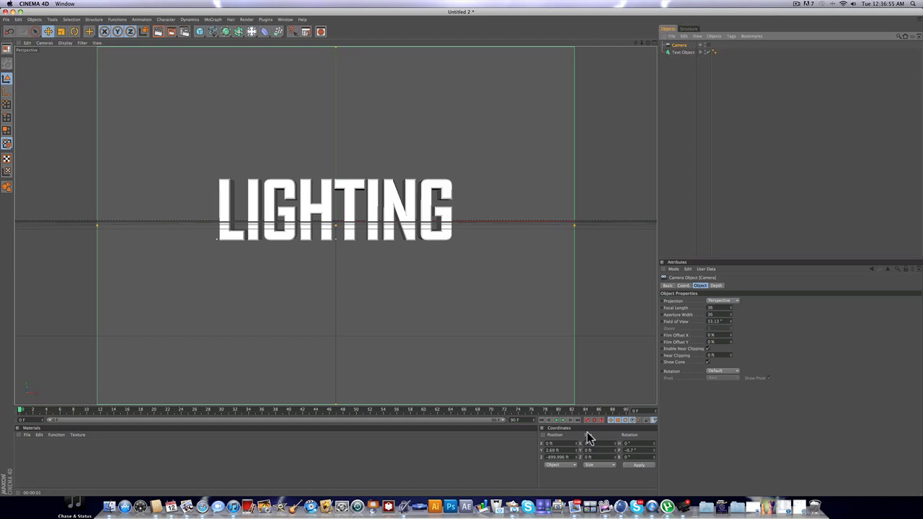
click(706, 44)
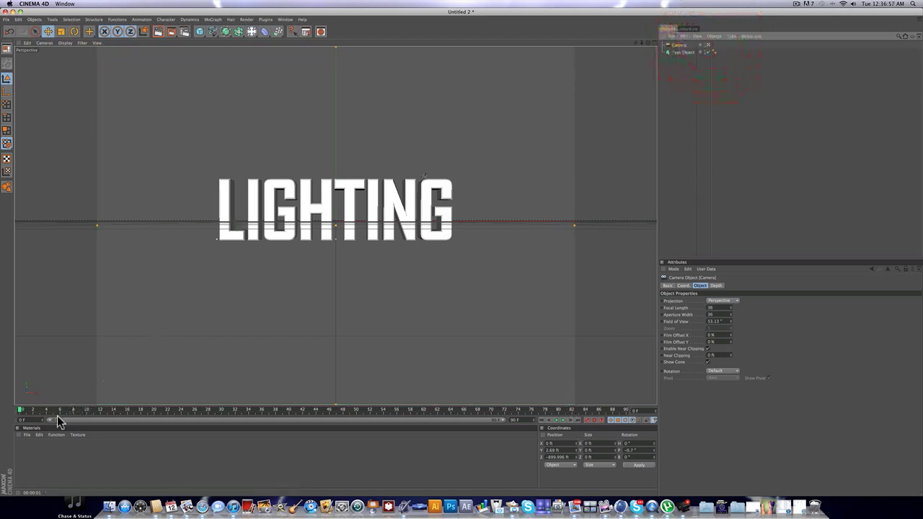
click(587, 420)
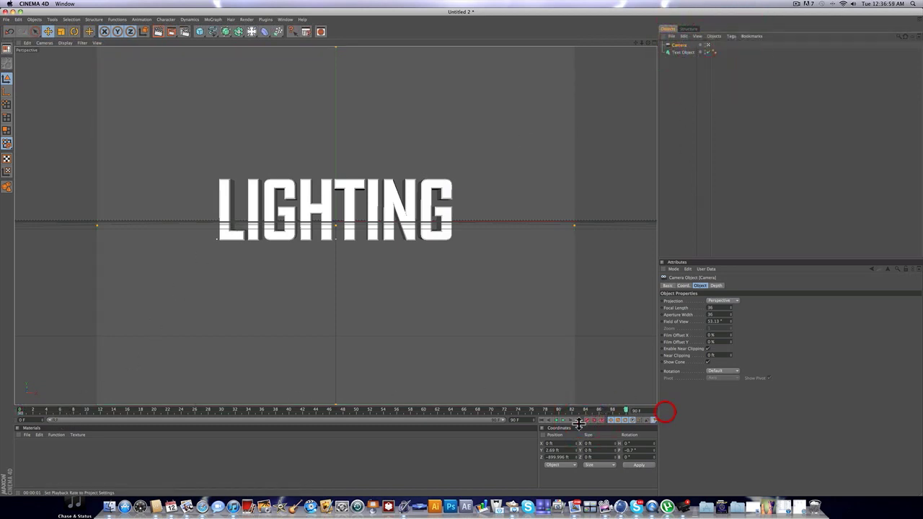
- Load the Intro render preset, make it active, and show its 1920×1080 output settings
click(830, 158)
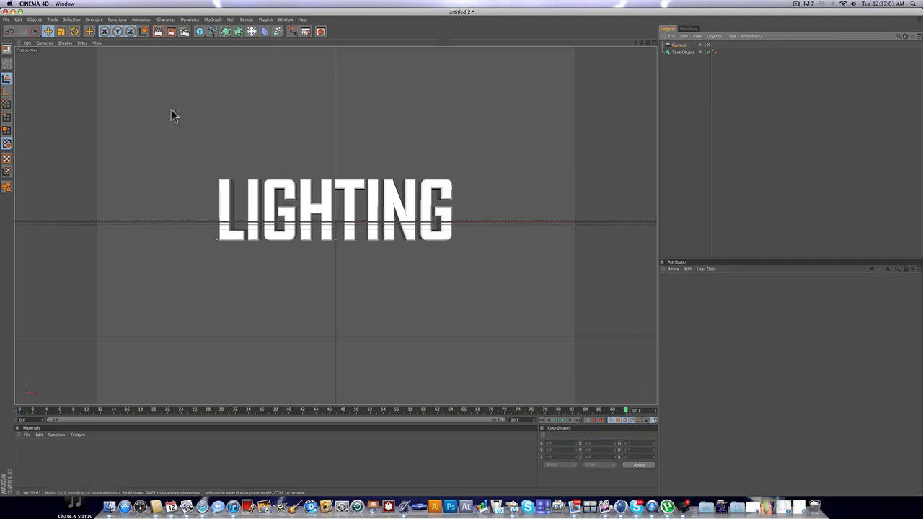
click(184, 31)
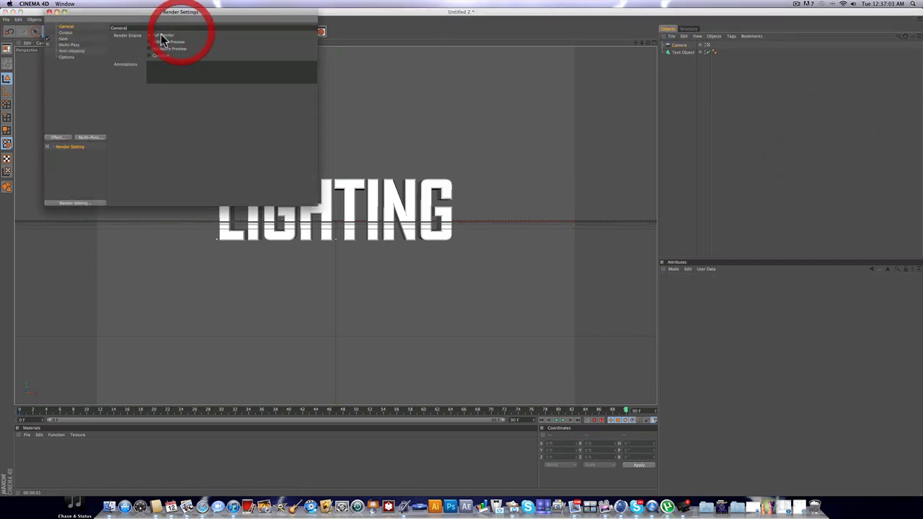
click(103, 203)
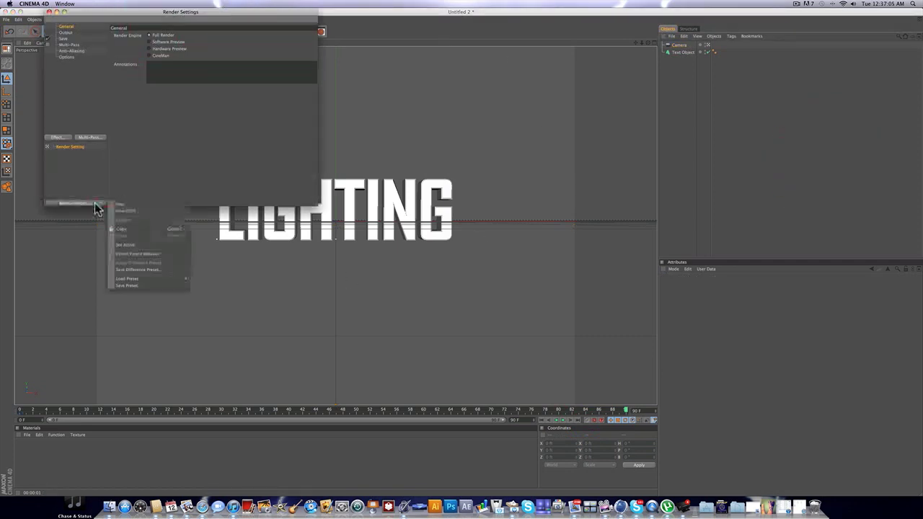
mouse_move(159, 278)
click(196, 286)
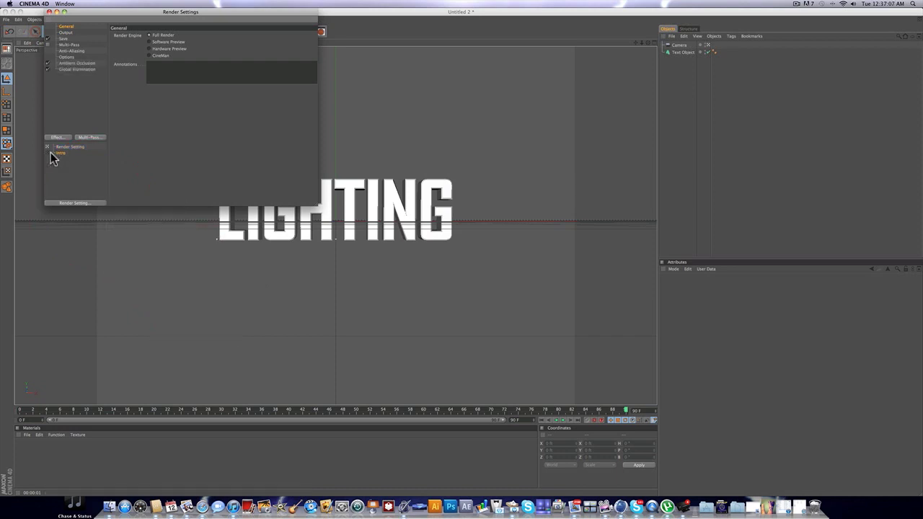
click(51, 153)
click(65, 33)
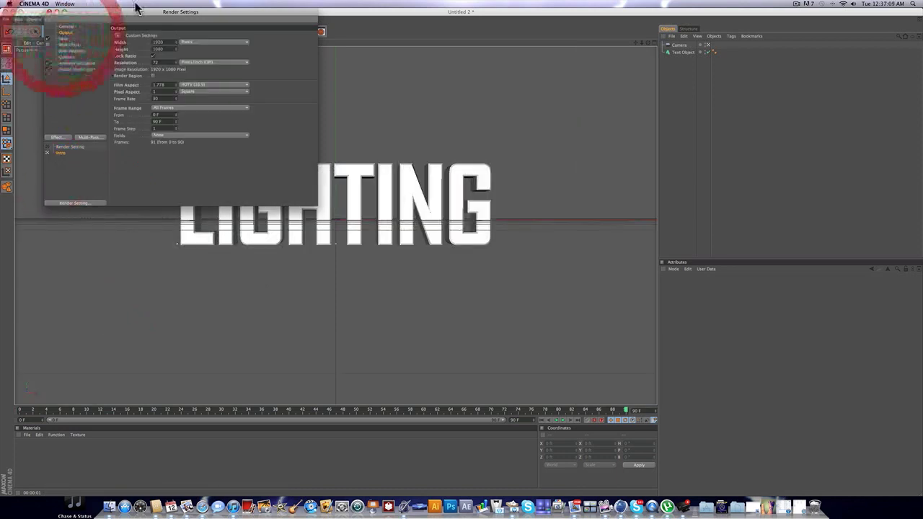
drag(119, 7, 275, 176)
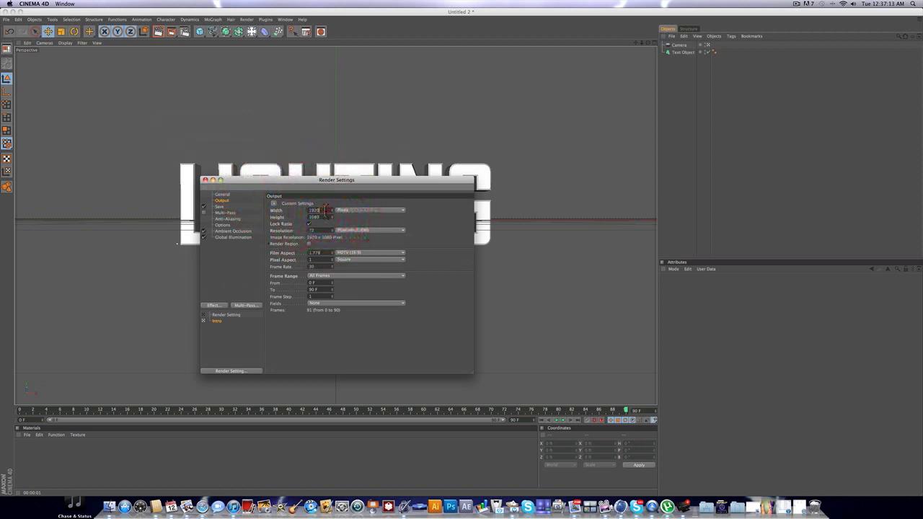
drag(289, 180, 724, 43)
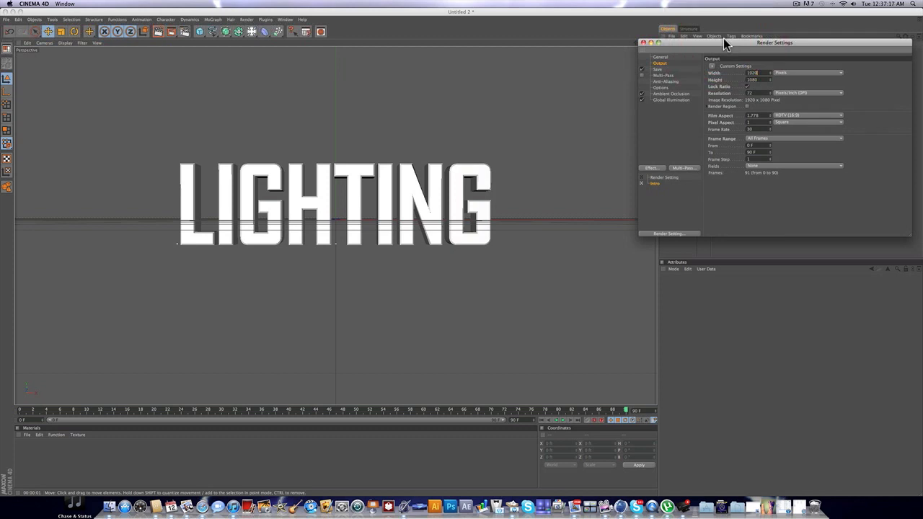
- Lower the Ambient Occlusion accuracy so Maximum Samples drops to 60
click(656, 69)
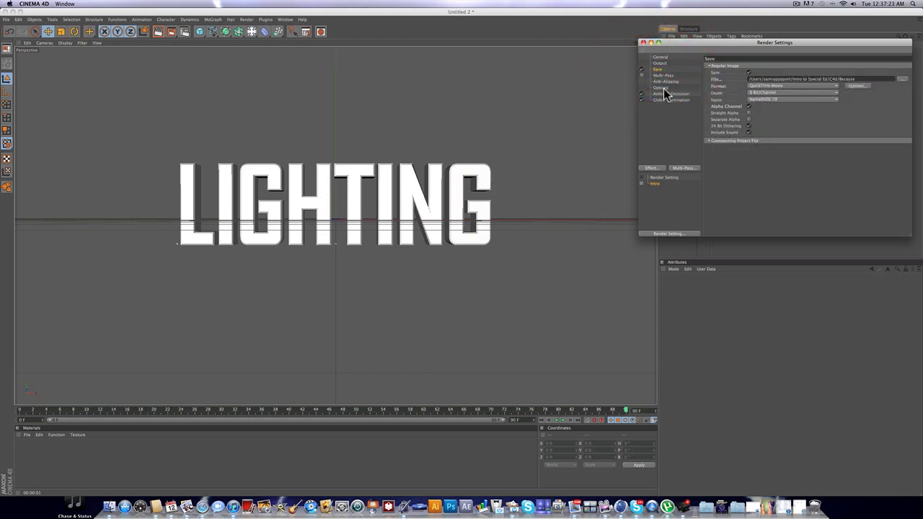
click(665, 94)
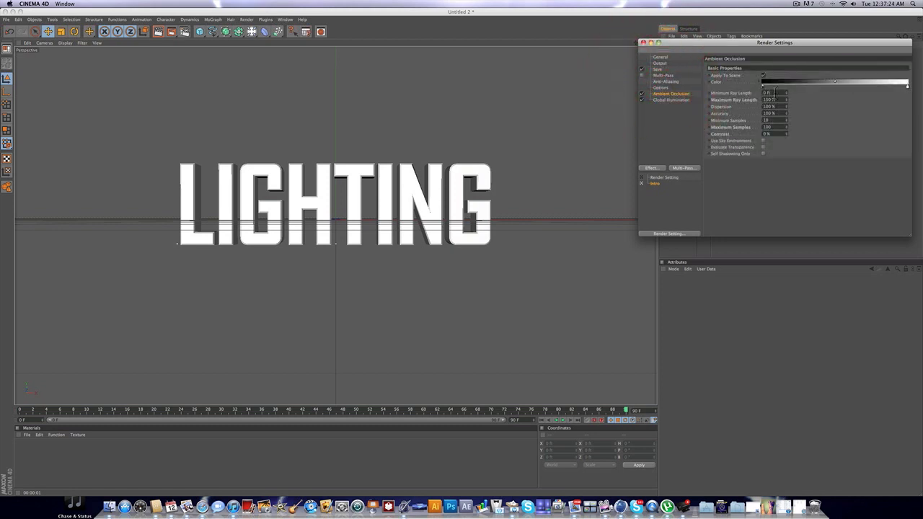
click(671, 94)
click(772, 127)
click(711, 127)
click(672, 94)
- Check the Global Illumination page, then close Render Settings and select the Text Object
click(672, 112)
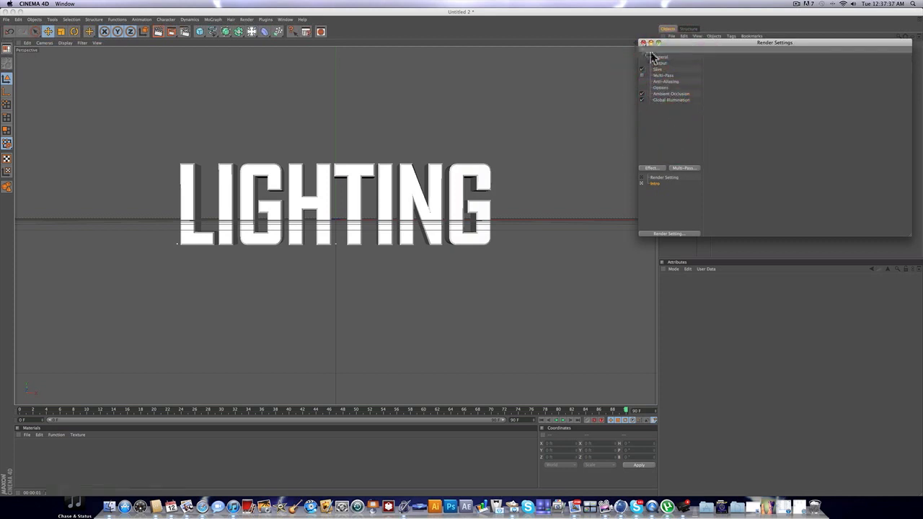
click(667, 100)
click(669, 95)
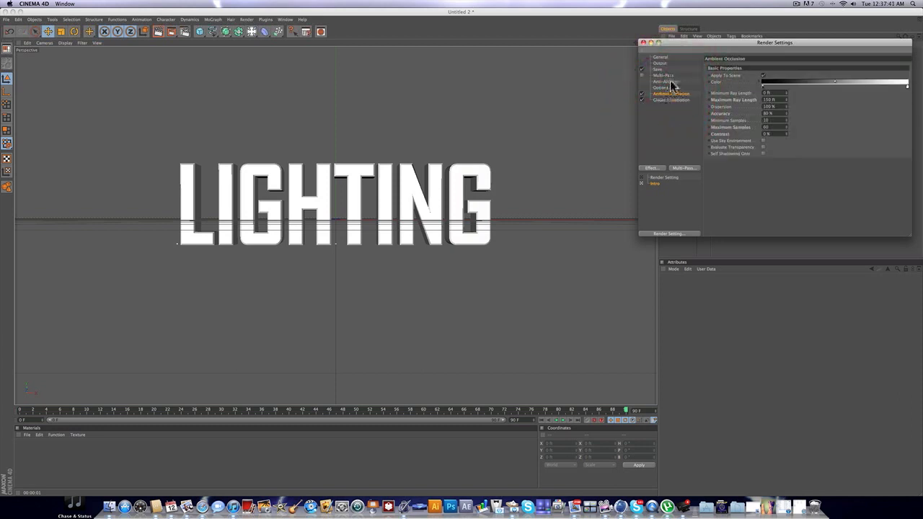
click(666, 88)
click(660, 110)
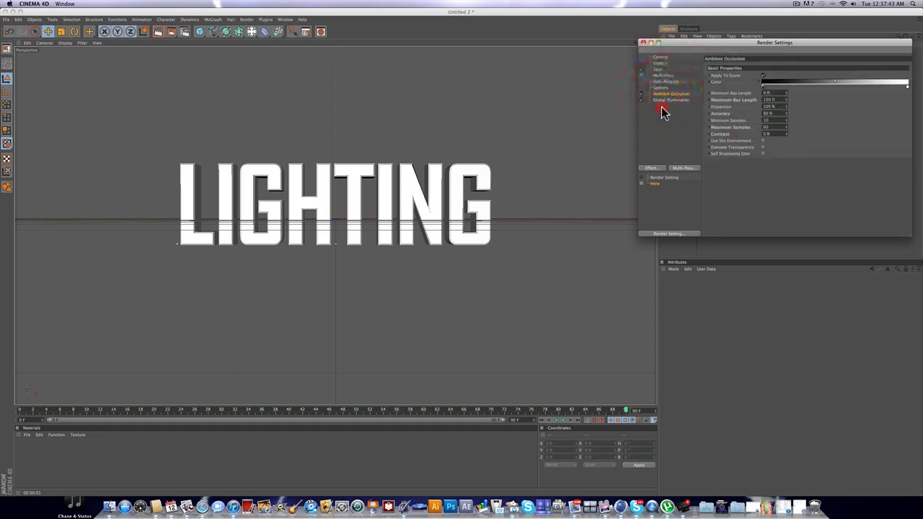
click(643, 43)
click(680, 53)
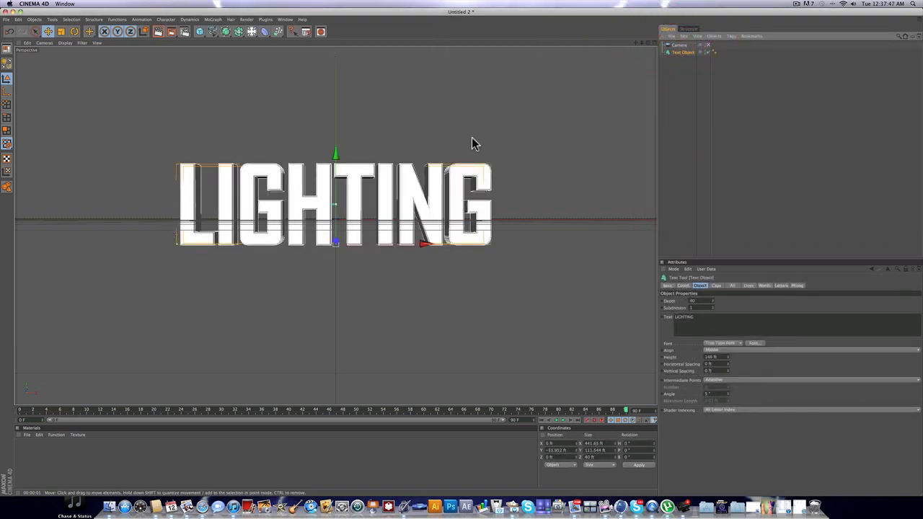
click(702, 123)
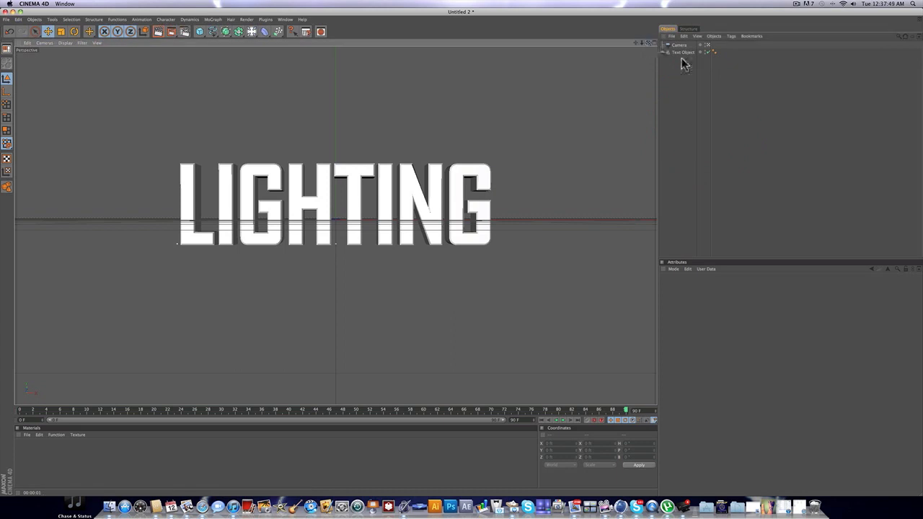
drag(505, 410, 686, 380)
click(184, 32)
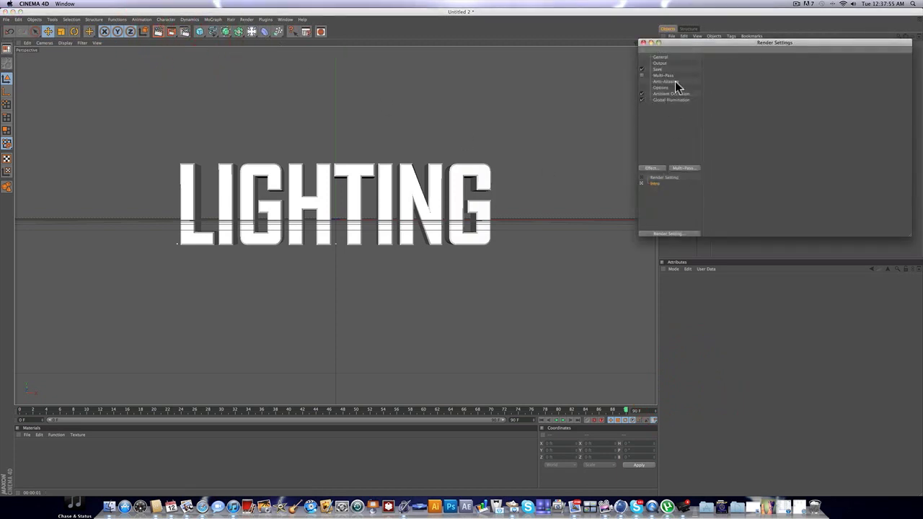
click(672, 94)
click(766, 126)
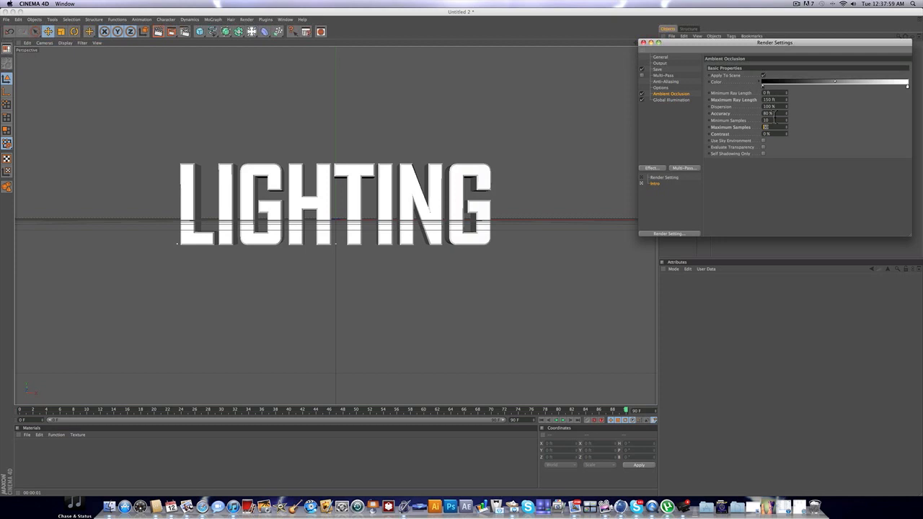
click(785, 114)
click(768, 127)
click(678, 101)
click(757, 69)
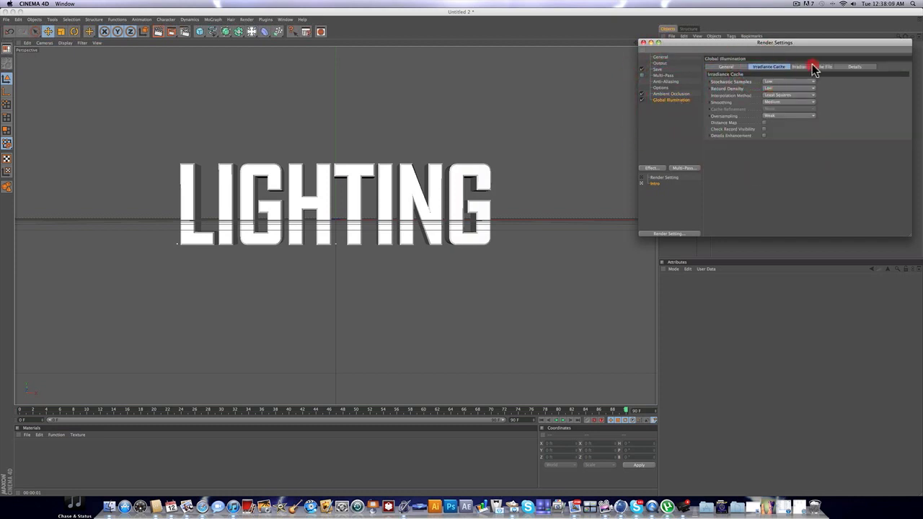
click(815, 67)
click(755, 69)
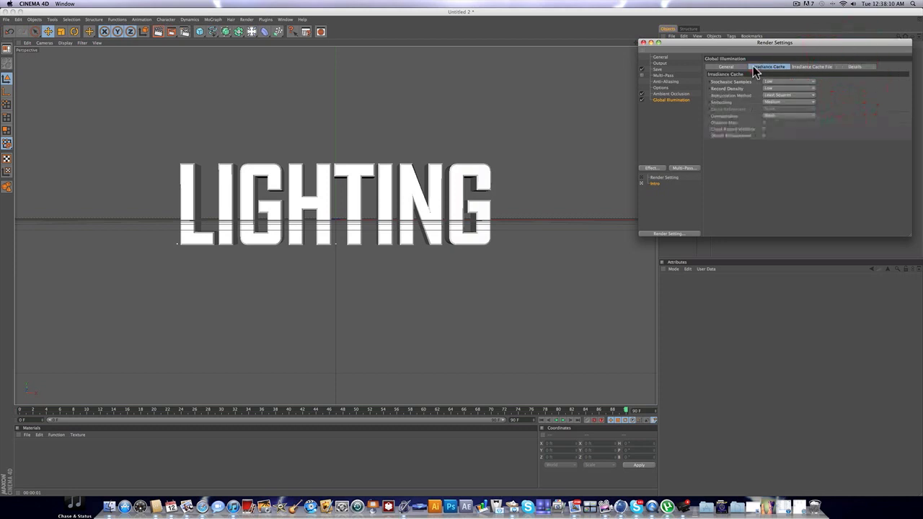
click(644, 43)
click(710, 76)
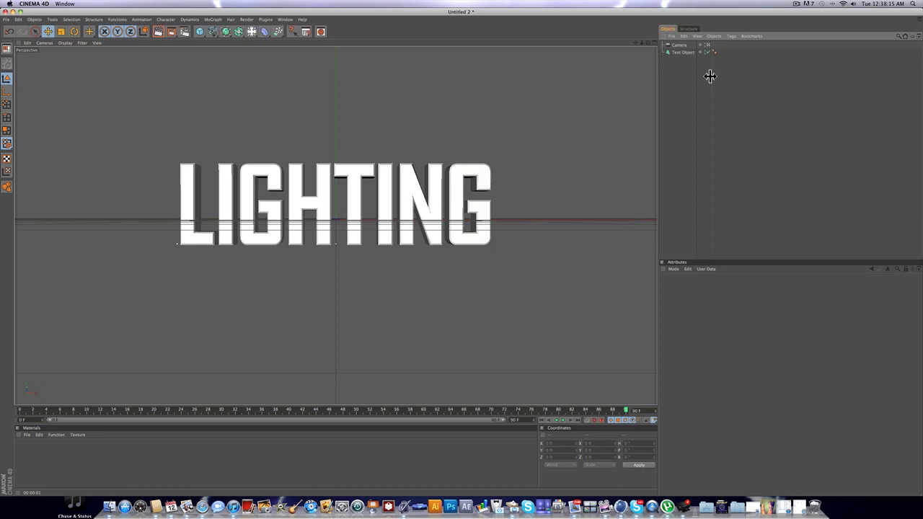
- Switch to the four-viewport layout, then add a light and delete it again
click(655, 43)
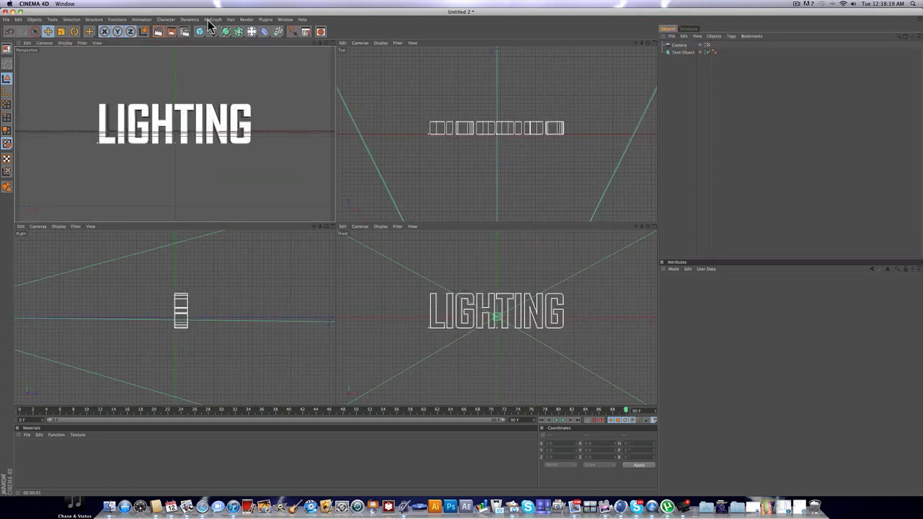
drag(253, 33, 258, 37)
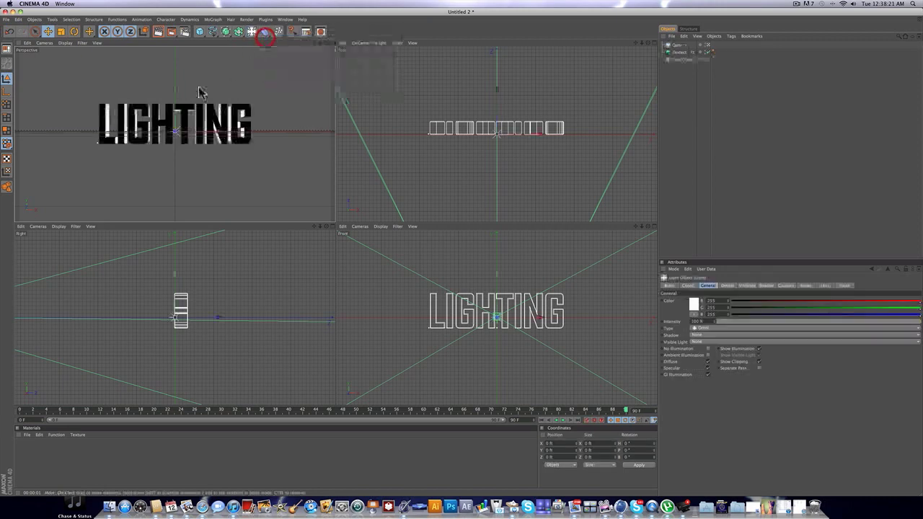
drag(176, 101, 175, 49)
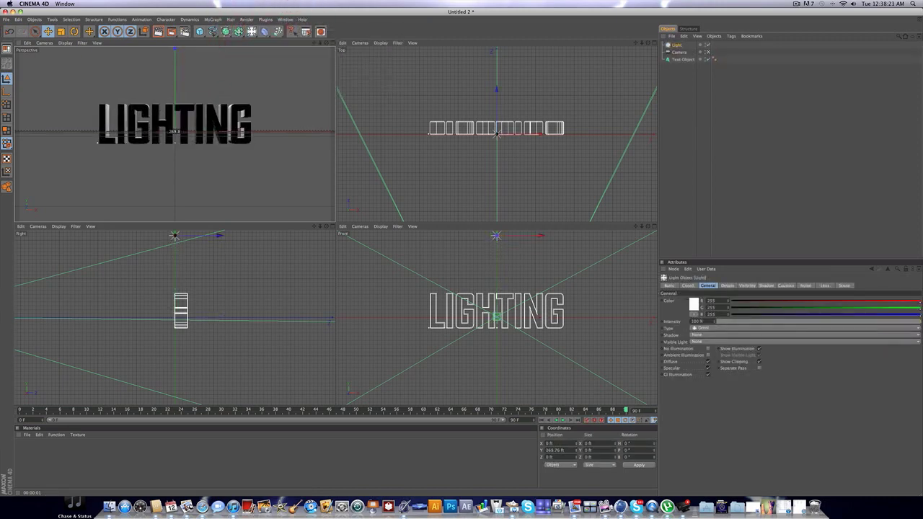
click(676, 46)
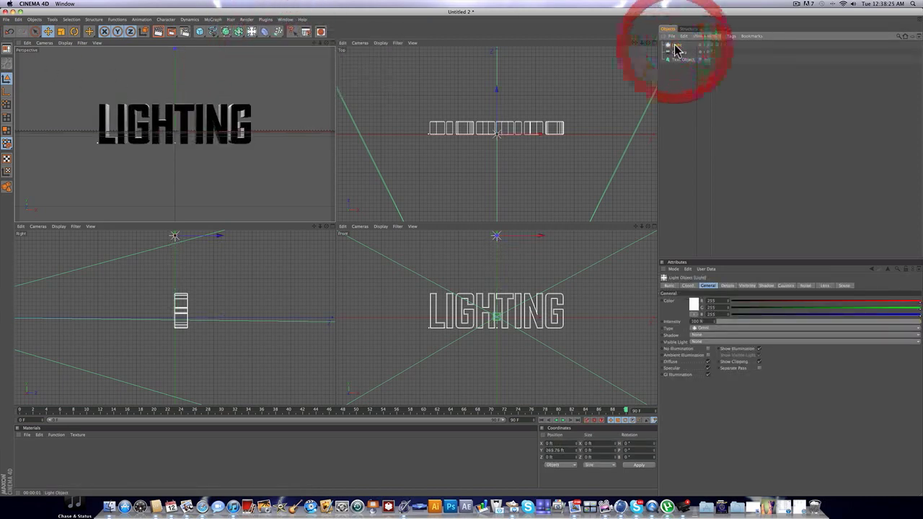
key(Delete)
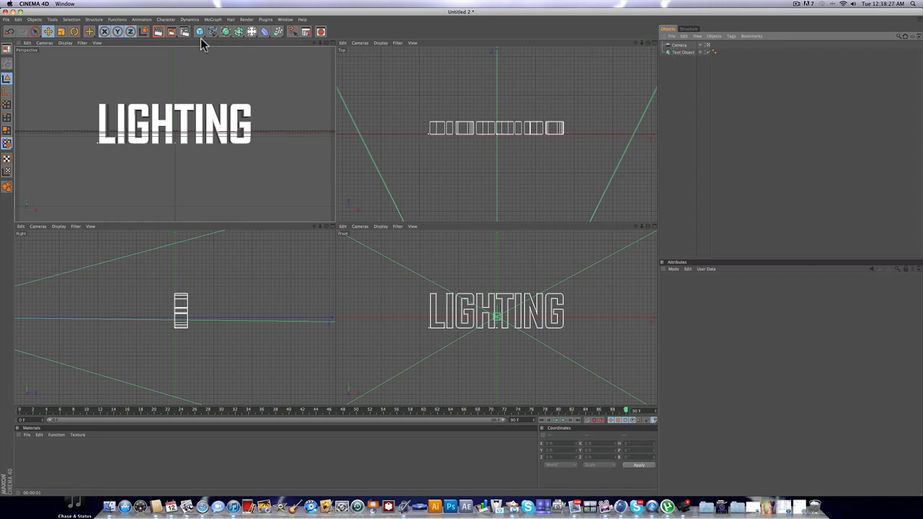
- Add a Plane and set both its Width and Height to 1000 ft
drag(200, 34, 255, 52)
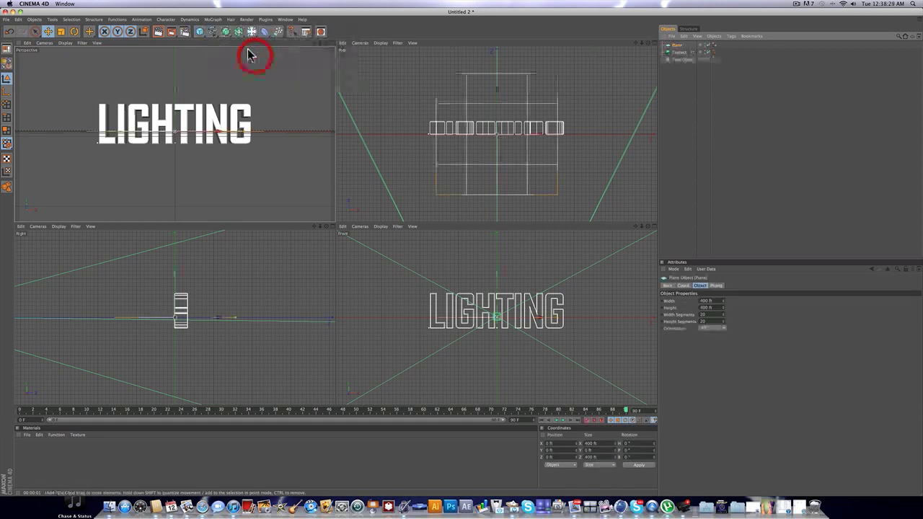
click(714, 301)
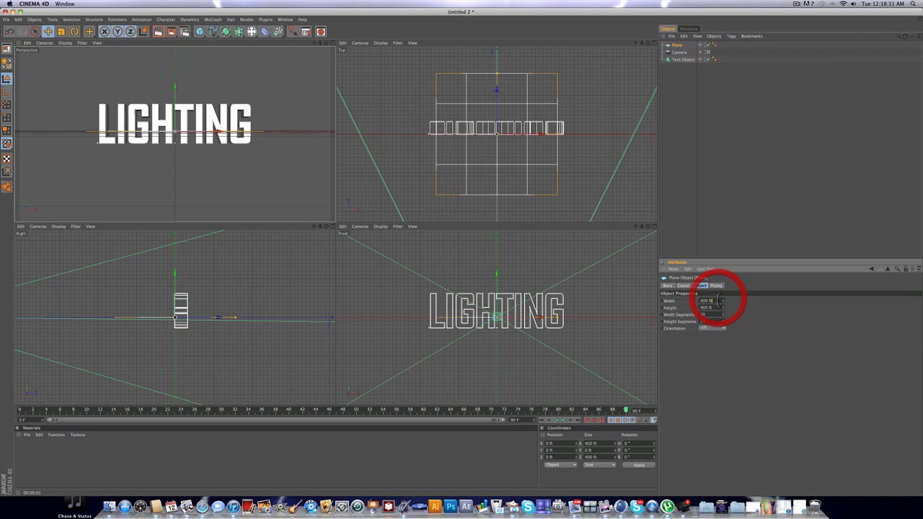
mouse_move(722, 302)
mouse_down()
mouse_move(724, 316)
mouse_move(724, 249)
mouse_move(723, 305)
mouse_up()
click(722, 298)
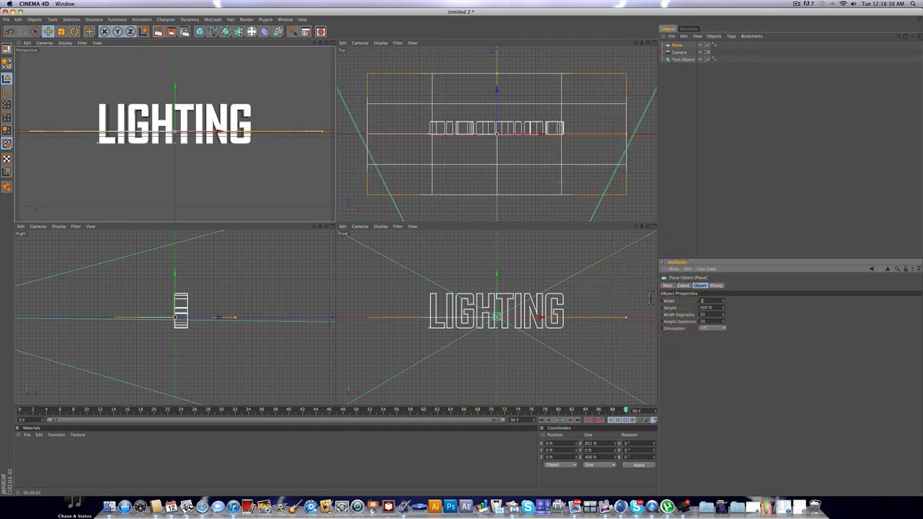
key(Return)
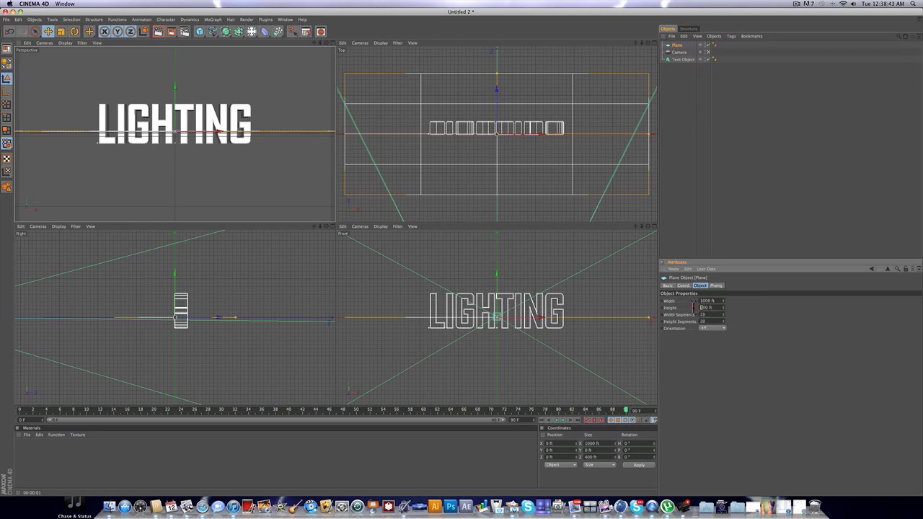
key(XF86MonBrightnessUp)
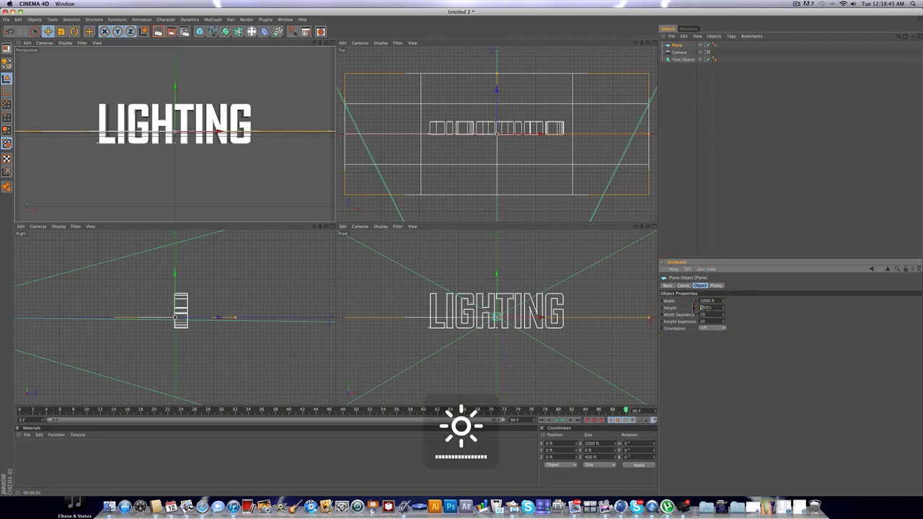
text(1000)
key(Return)
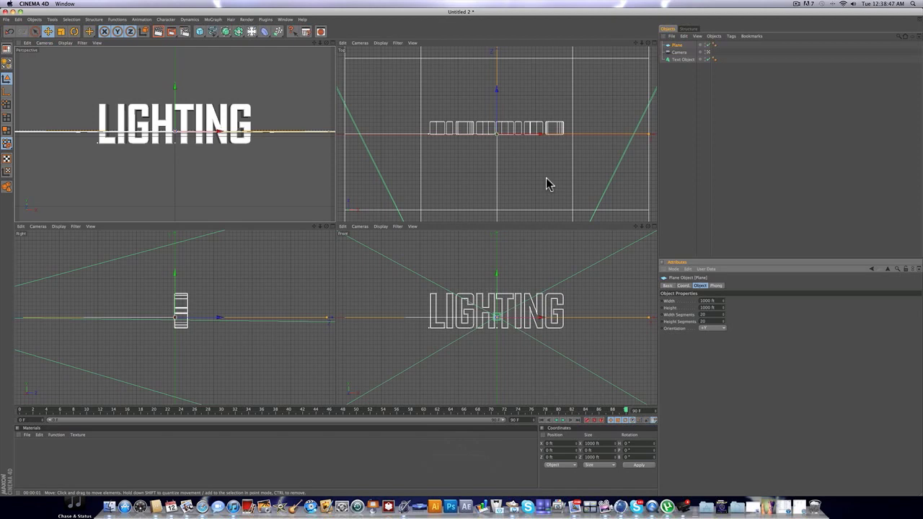
click(675, 45)
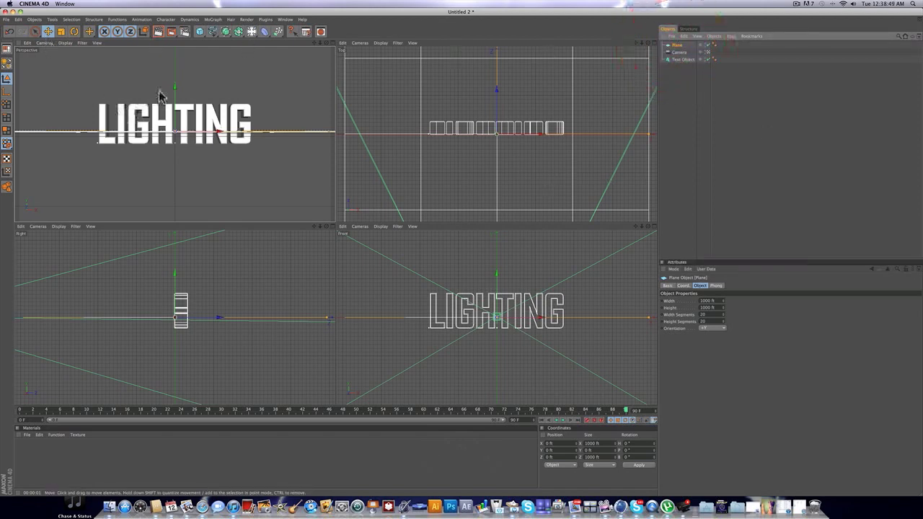
- Raise the plane above the text and resize it to 1406 × 1343 ft
mouse_move(176, 92)
mouse_down()
mouse_move(175, 47)
mouse_move(180, 97)
mouse_up()
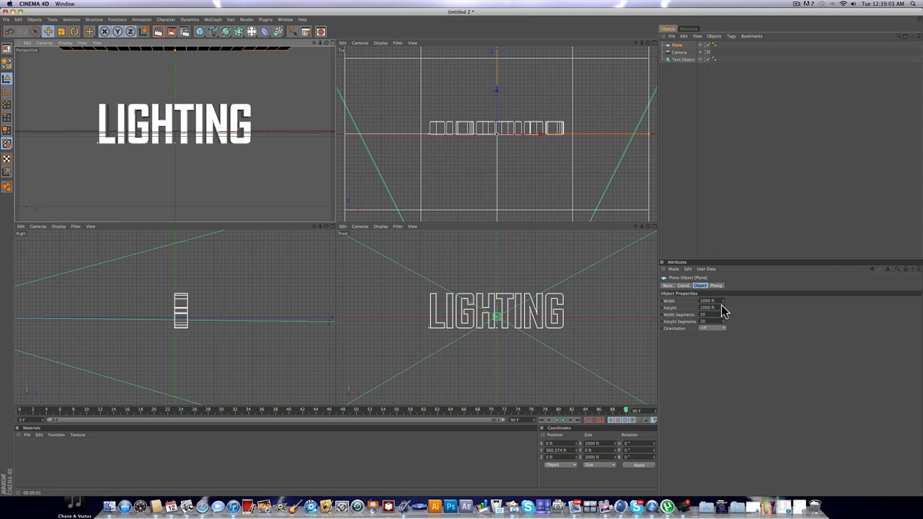
drag(724, 301, 664, 294)
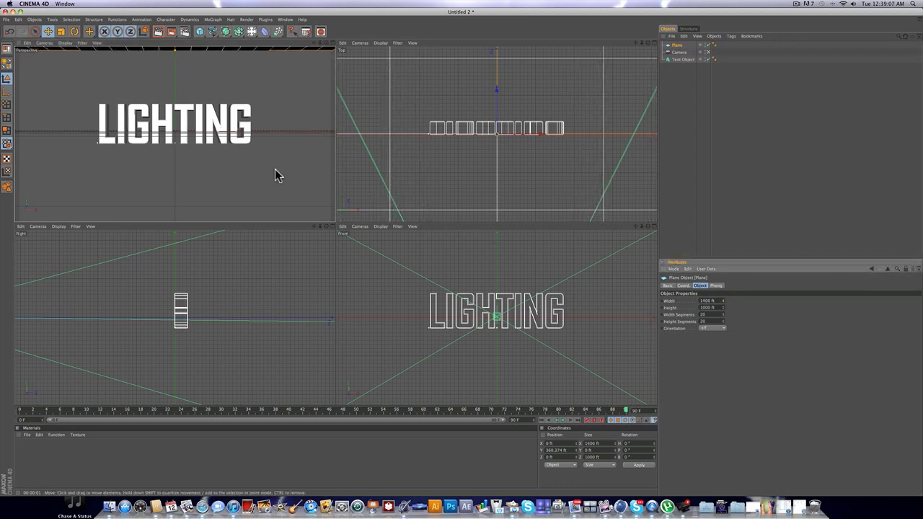
scroll(497, 130, down, 5)
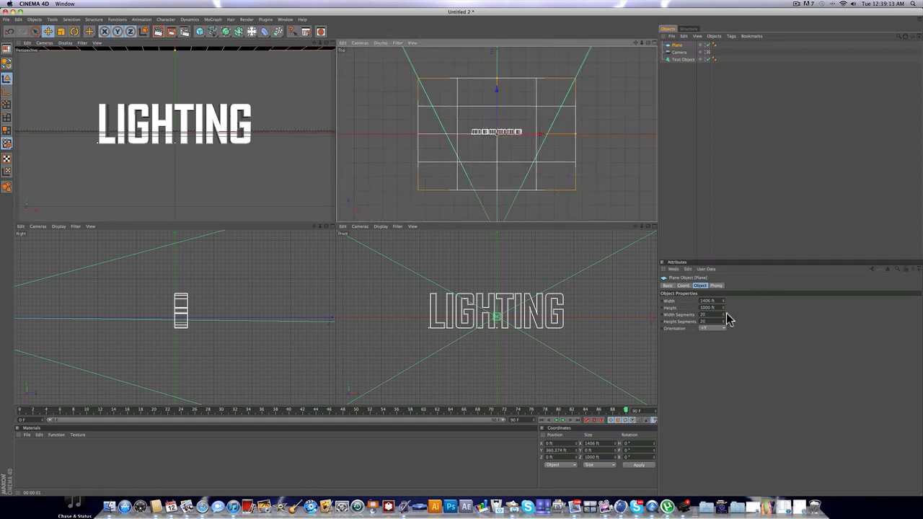
drag(723, 308, 724, 281)
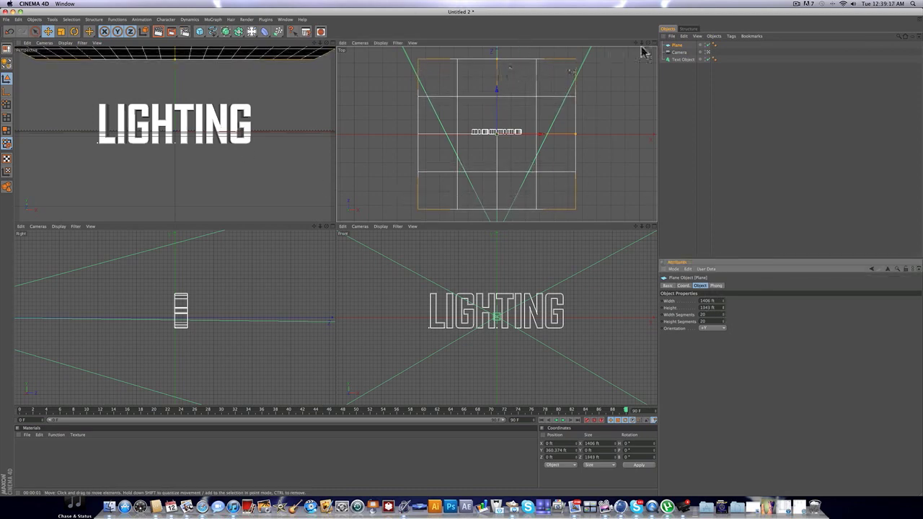
- Move the Text Object along Z so it is centered at the scene origin
click(679, 60)
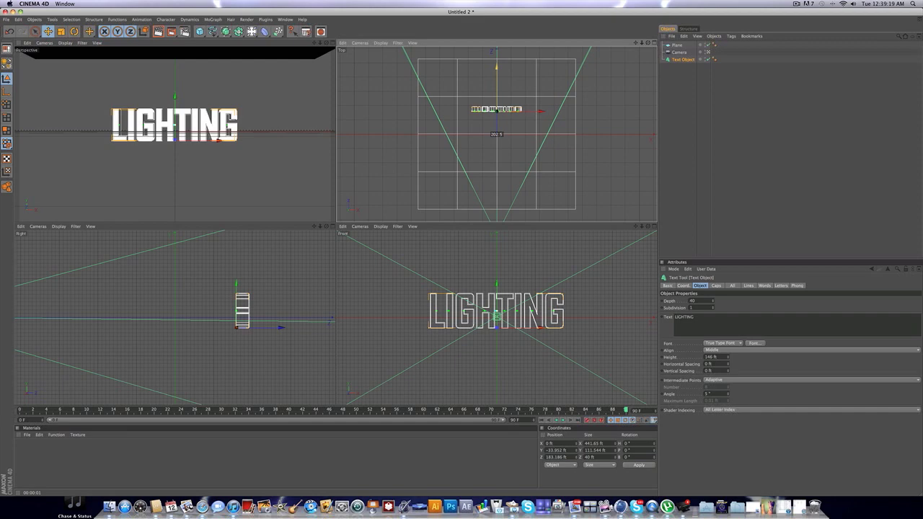
drag(496, 109, 496, 145)
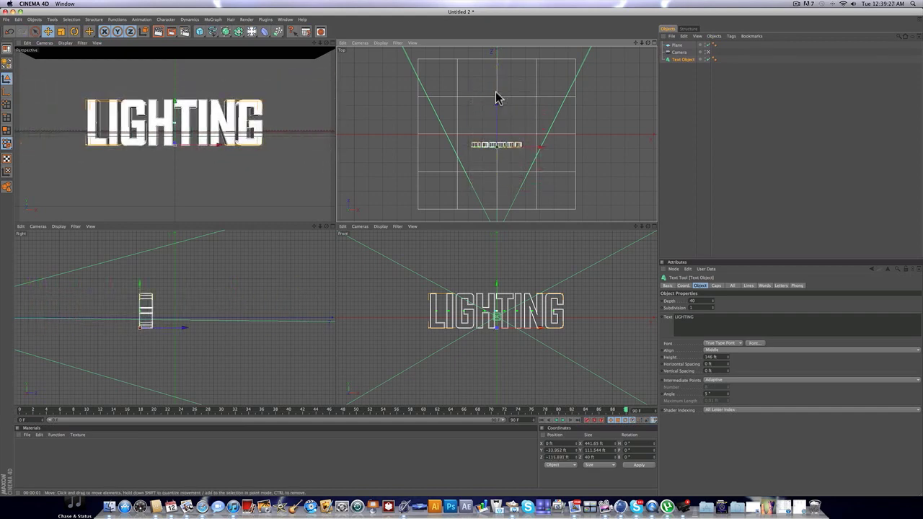
drag(496, 97, 497, 95)
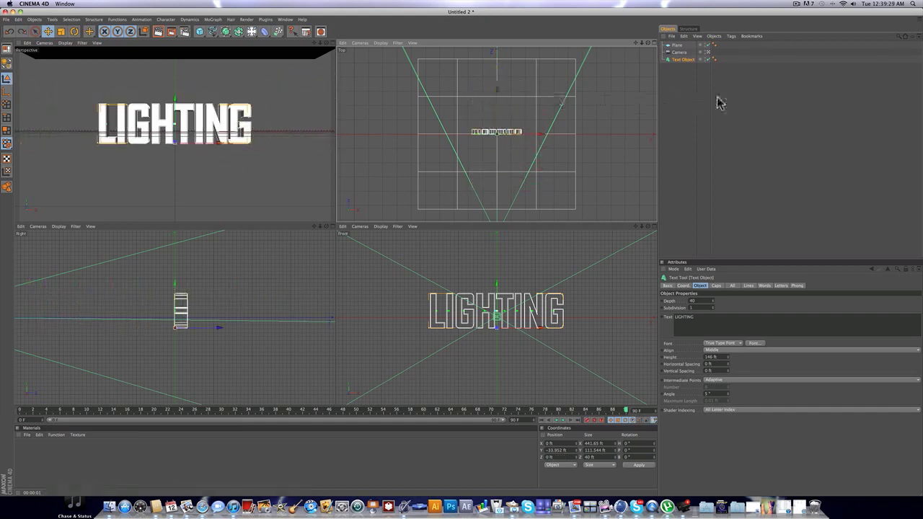
click(789, 87)
- Rename the plane to Top Light
click(675, 46)
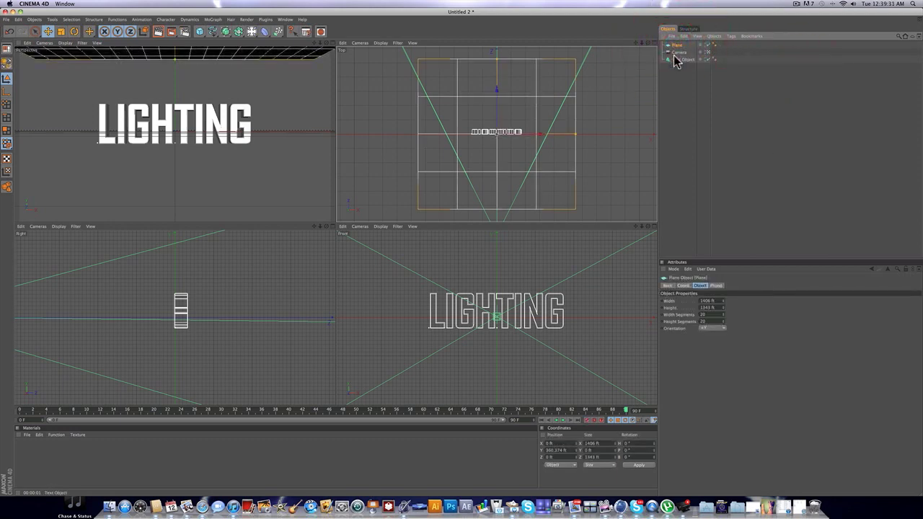
click(696, 89)
click(680, 45)
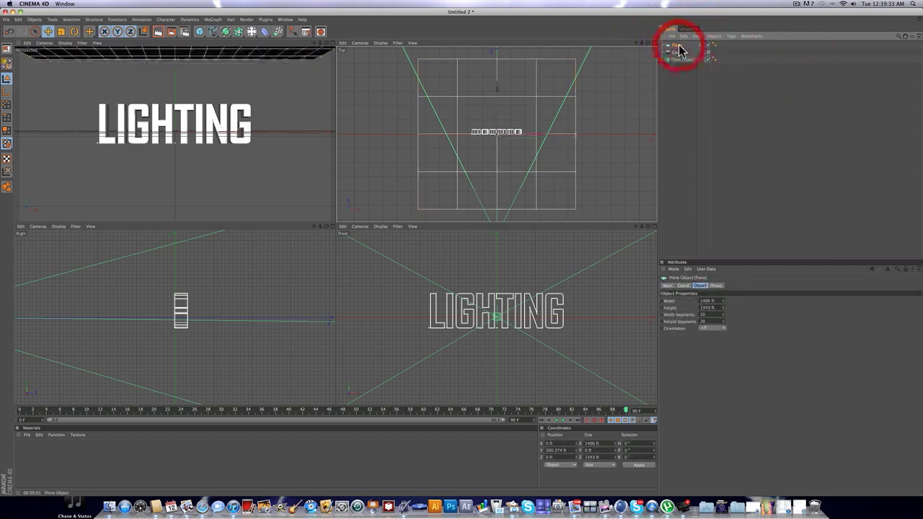
double_click(679, 46)
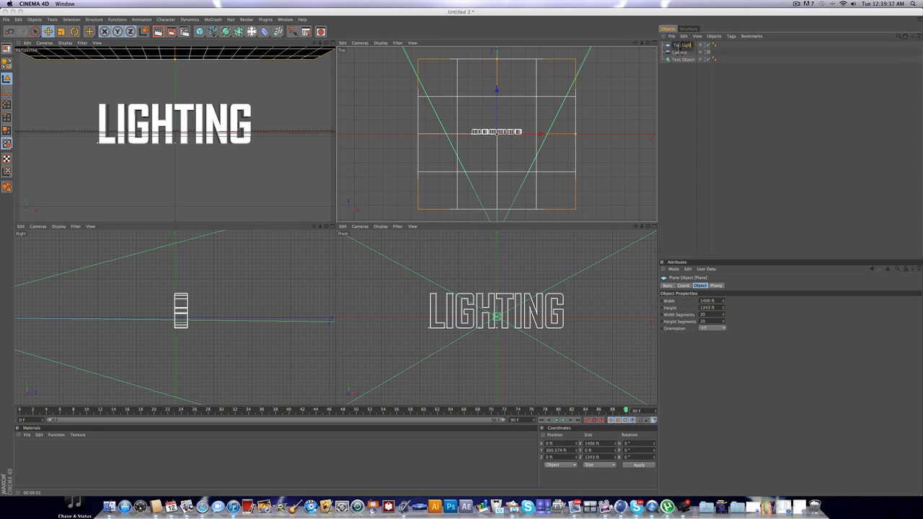
key(Return)
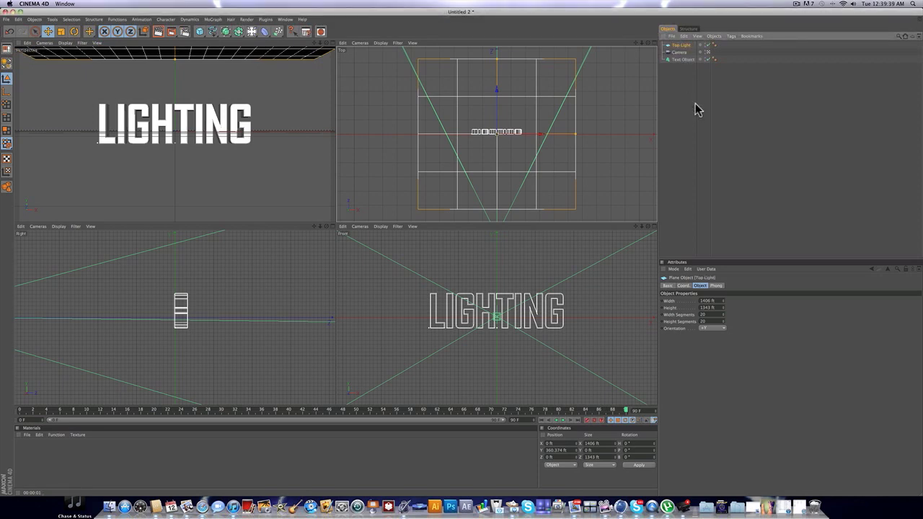
click(694, 107)
click(674, 46)
click(686, 108)
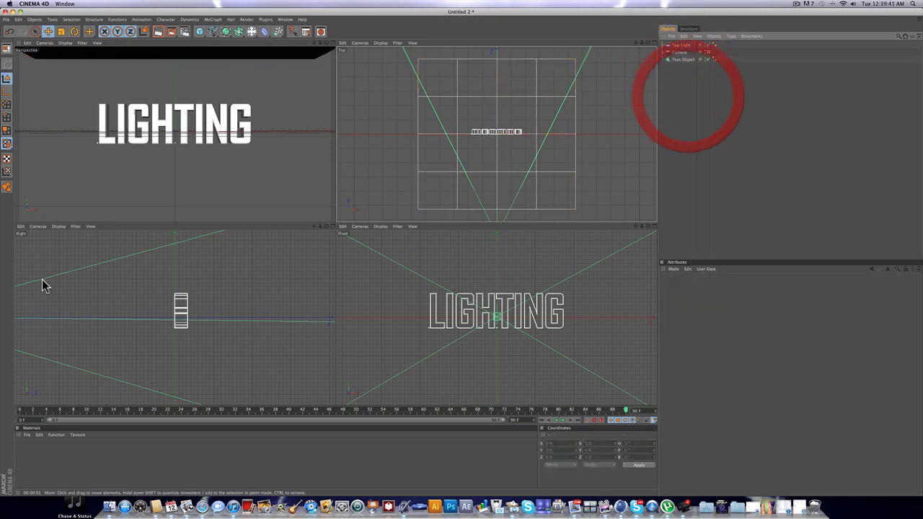
click(33, 444)
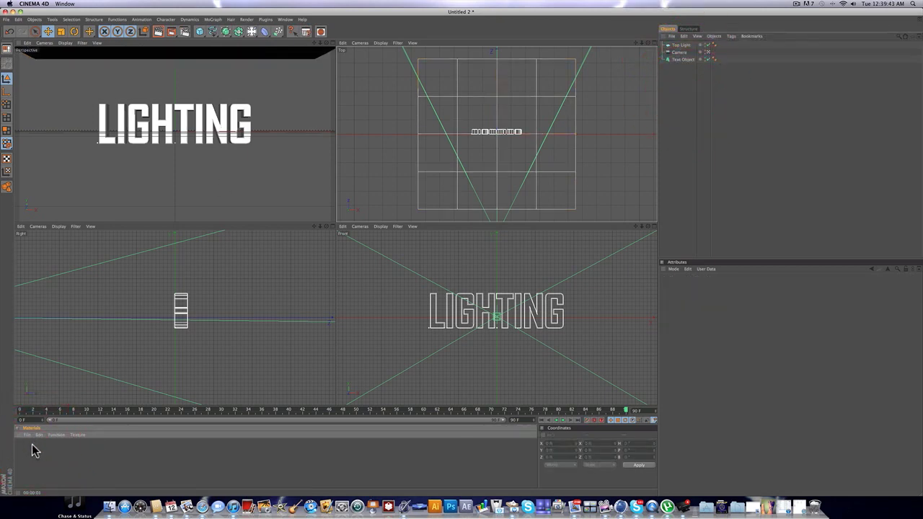
- Create a new material with white Luminance enabled and apply it to Top Light
double_click(32, 446)
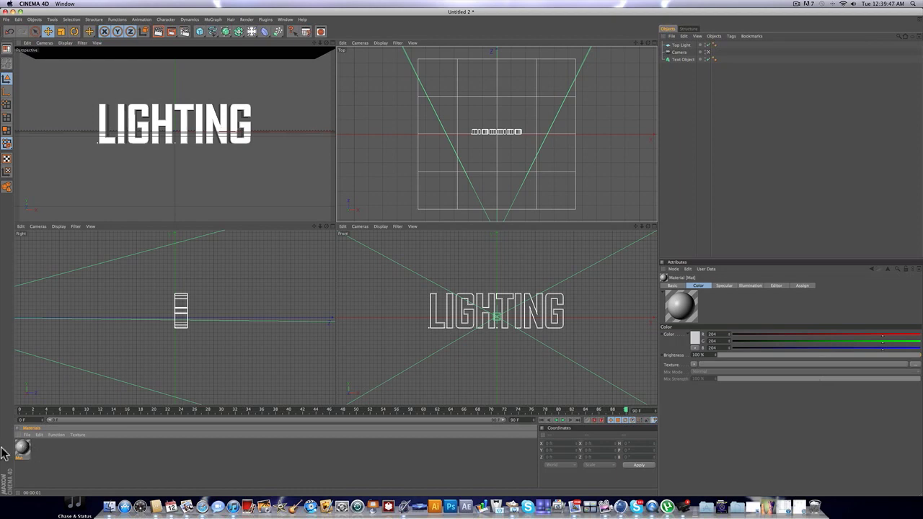
double_click(22, 448)
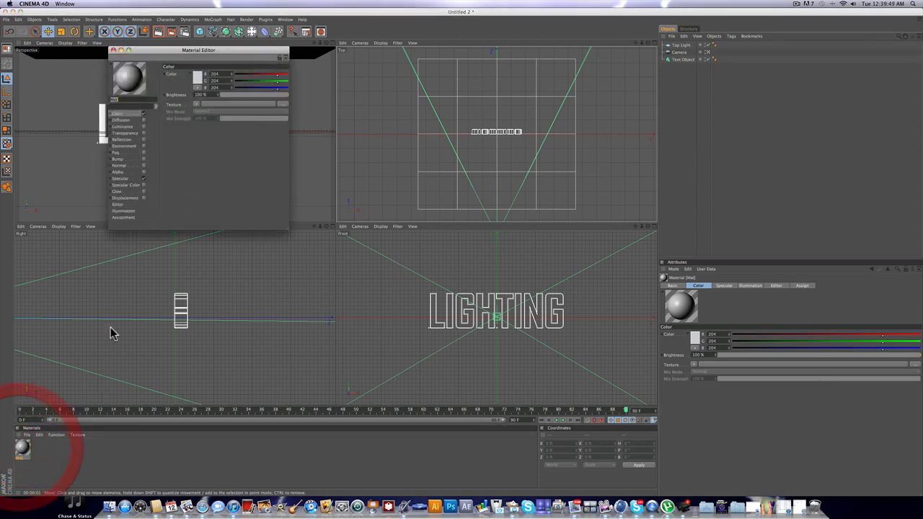
click(143, 126)
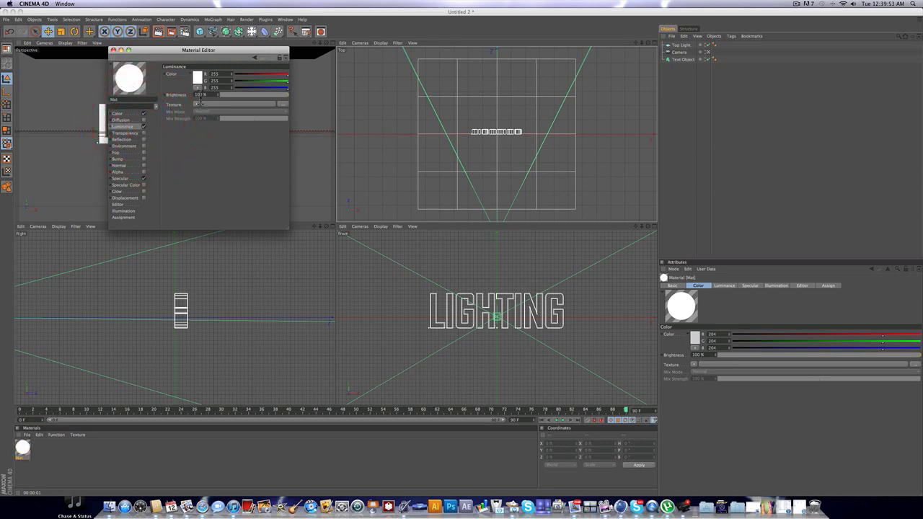
click(201, 94)
click(113, 50)
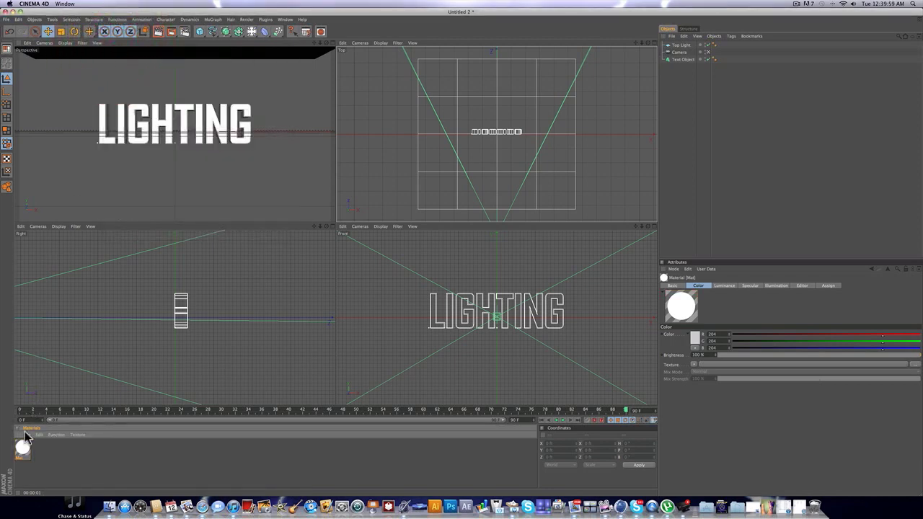
drag(26, 436, 714, 45)
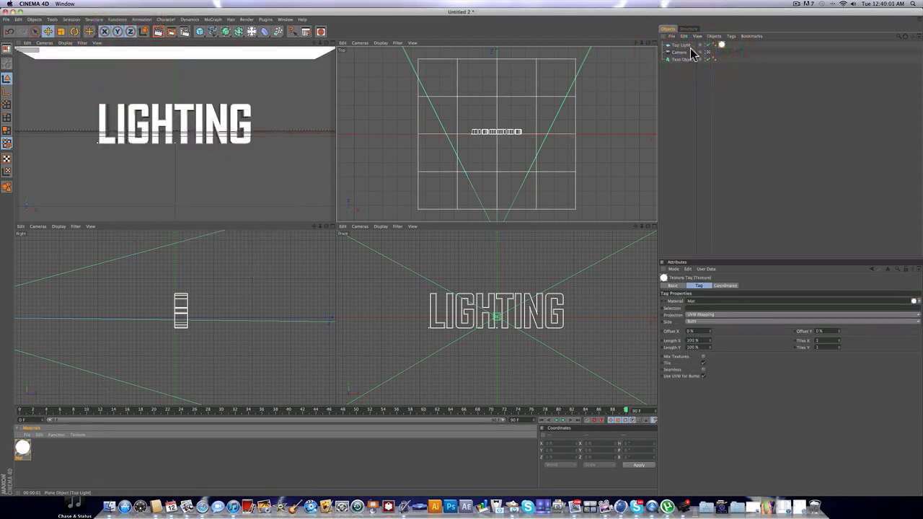
click(713, 89)
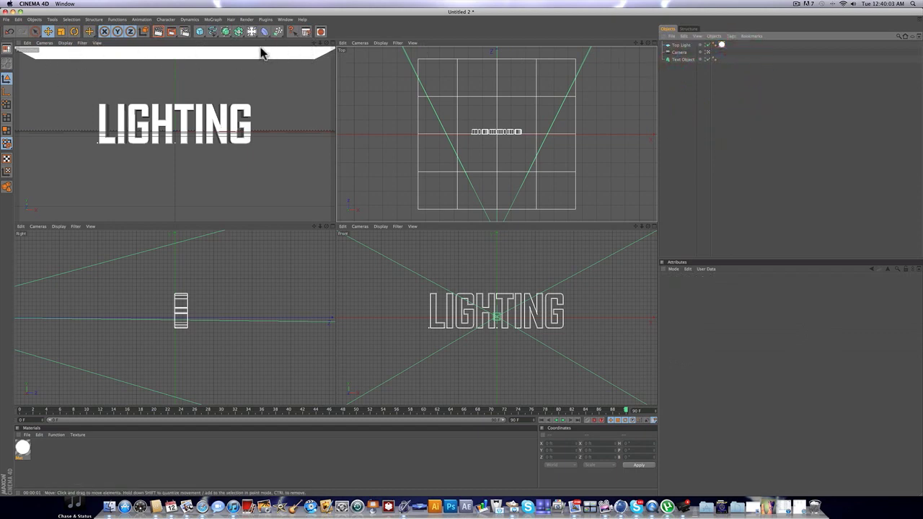
- Add a Compositing tag to Top Light with Seen by Camera turned off
click(679, 45)
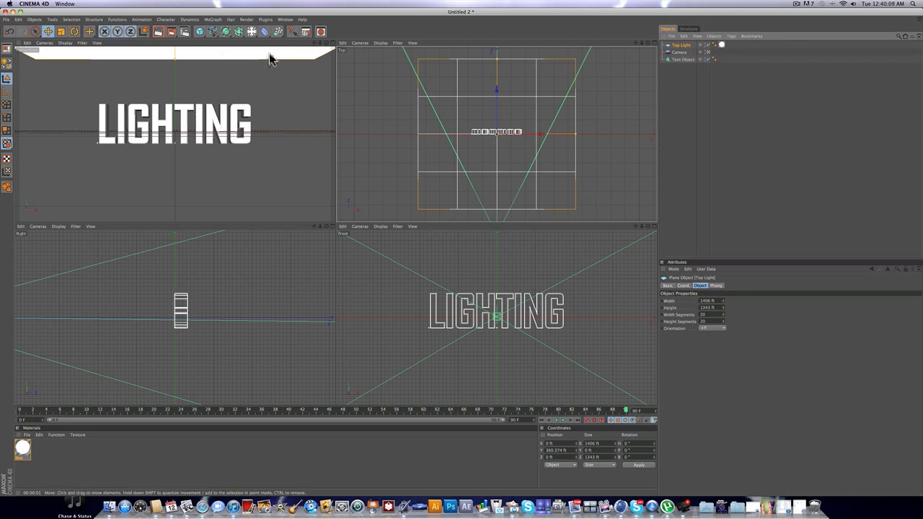
right_click(686, 46)
mouse_move(699, 49)
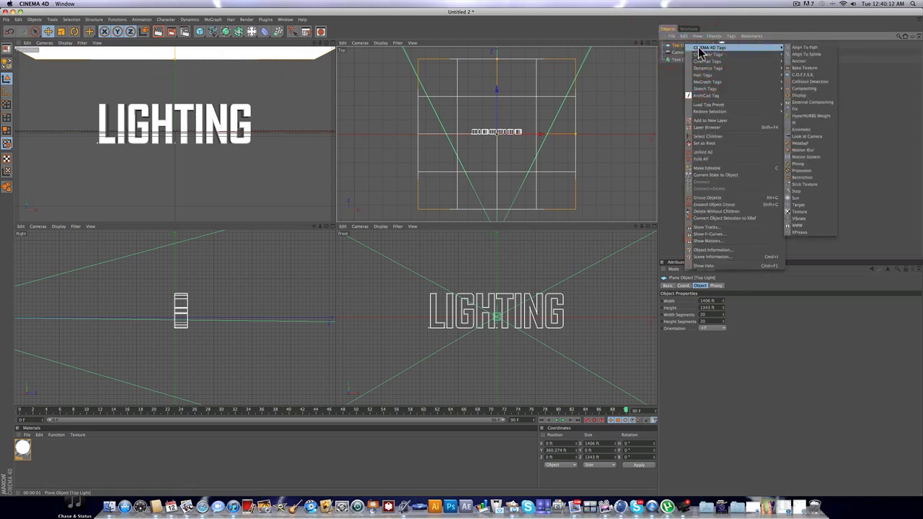
click(802, 88)
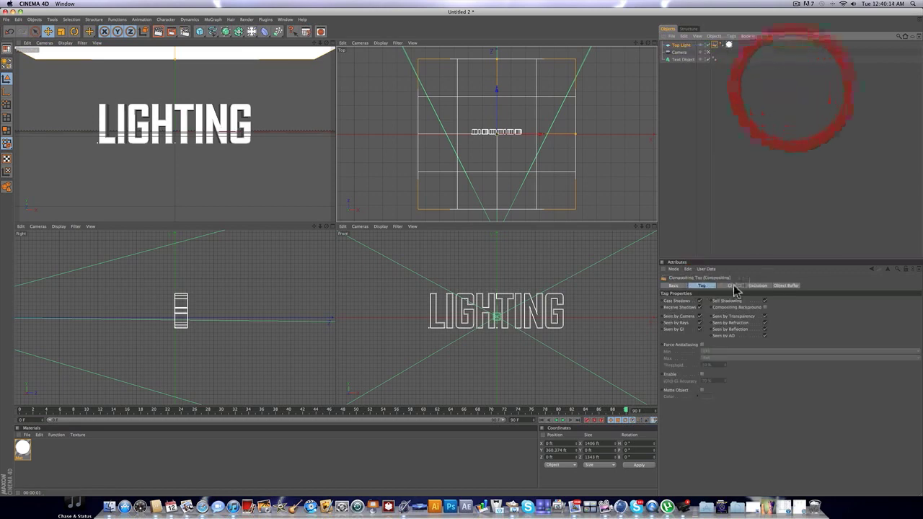
click(700, 317)
- Re-add the Compositing tag to Top Light and render a preview of the active view
click(752, 45)
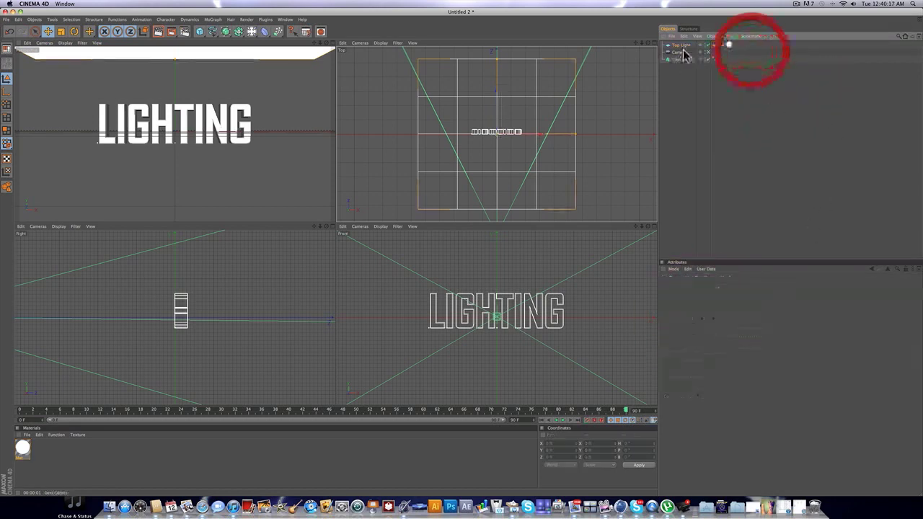
click(680, 45)
right_click(688, 45)
mouse_move(701, 49)
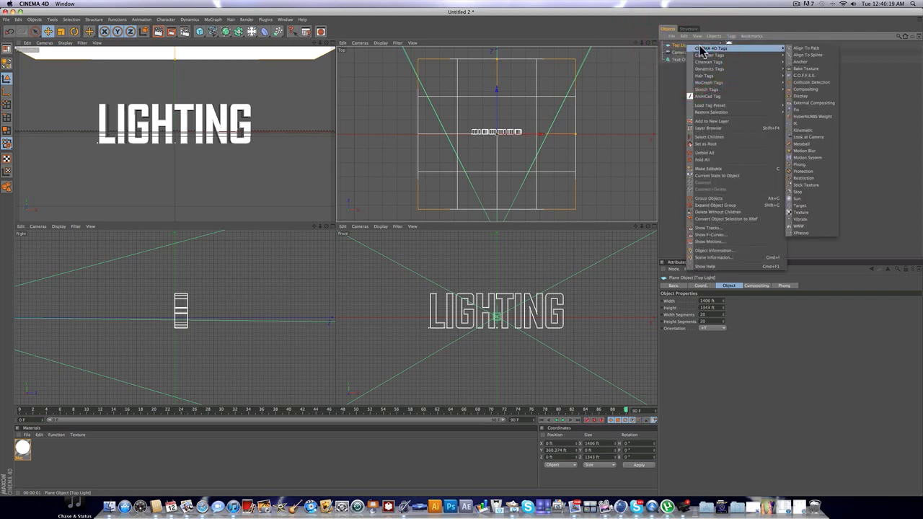
click(809, 90)
click(715, 44)
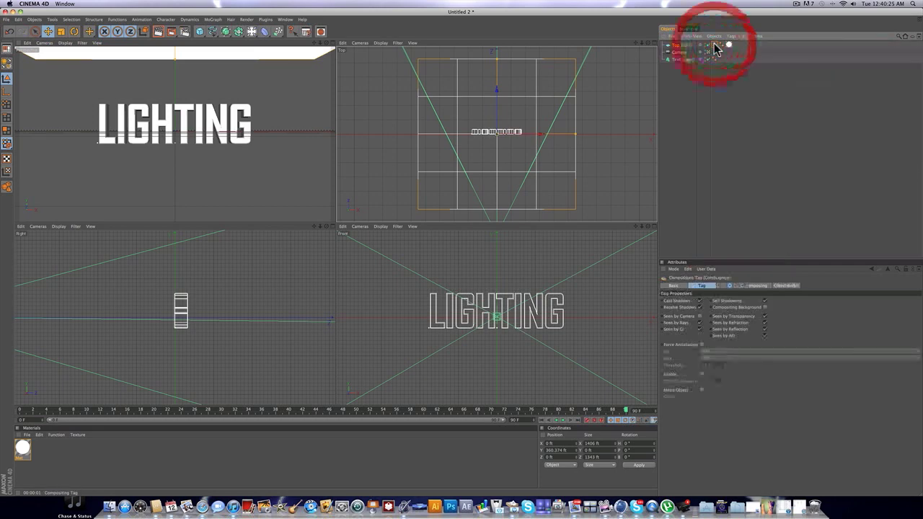
click(775, 217)
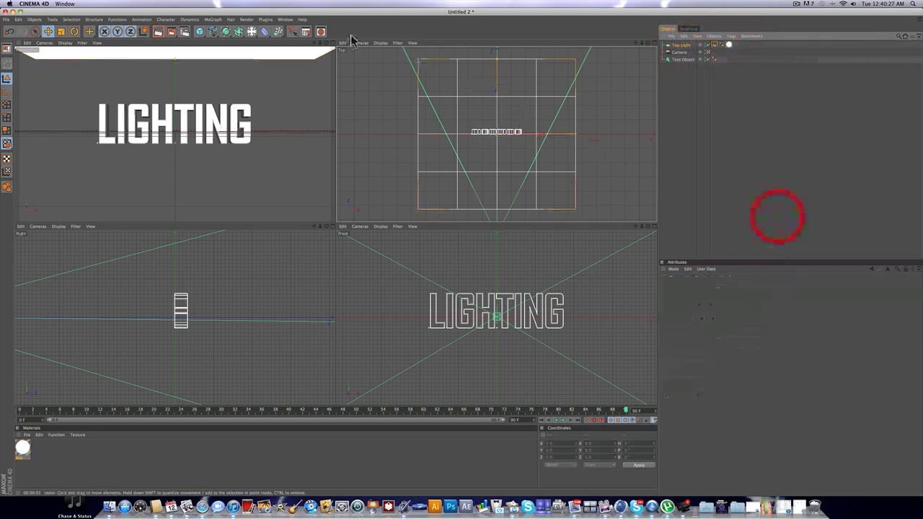
click(158, 35)
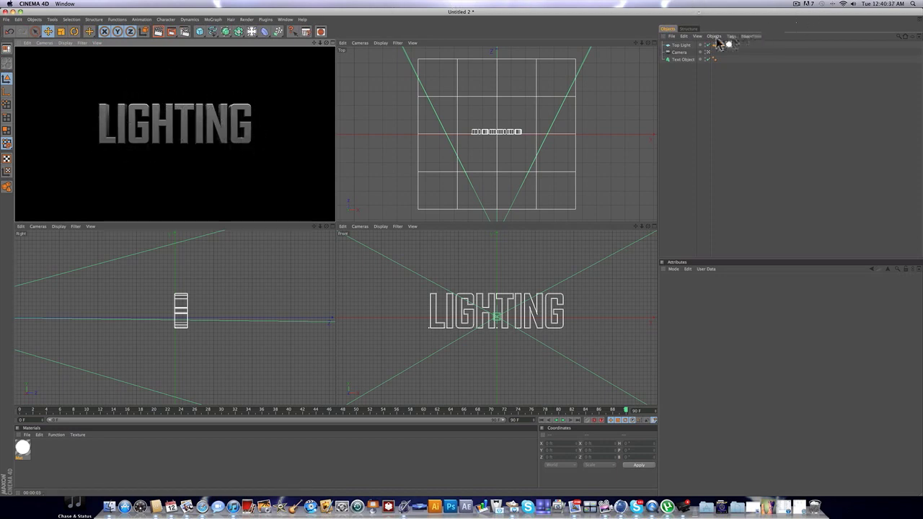
- Duplicate Top Light as 'Bottom Light' and move it below the text to Y -866.767 ft
click(682, 45)
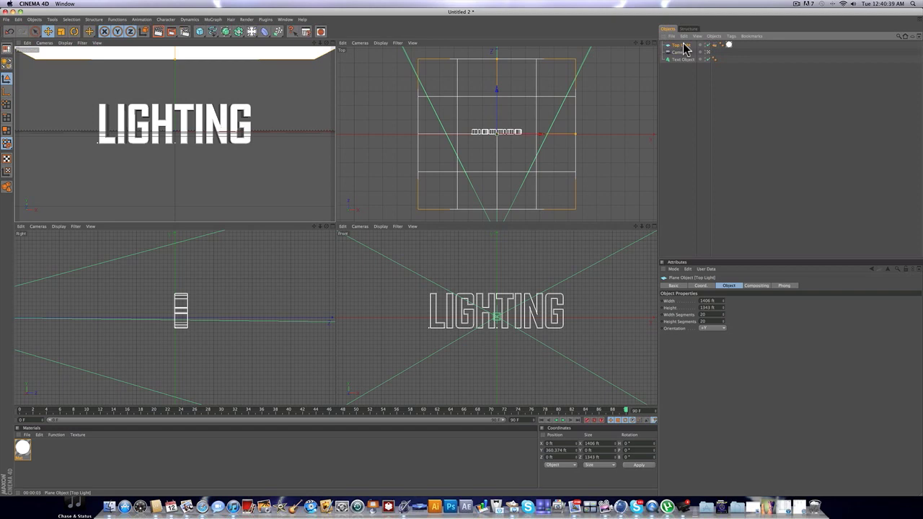
ctrl+drag(685, 48, 683, 57)
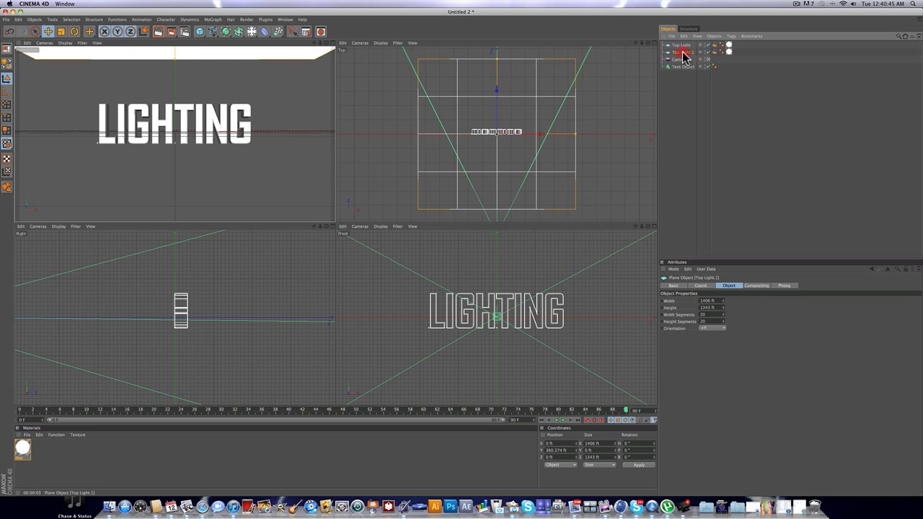
double_click(682, 53)
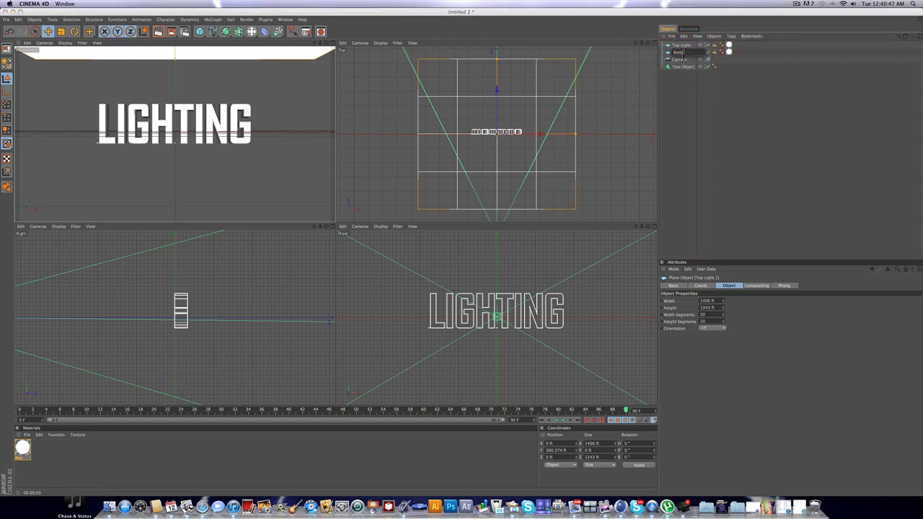
text(Bottom Light)
key(Return)
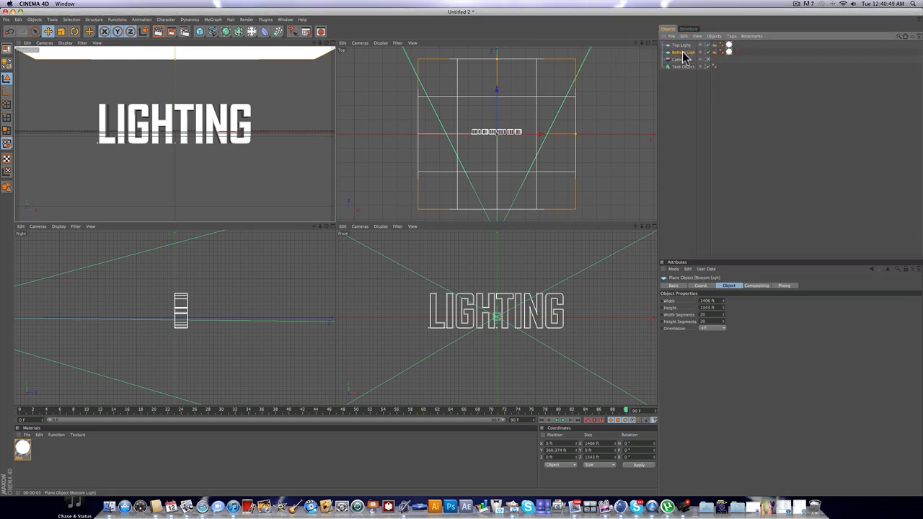
scroll(498, 288, down, 5)
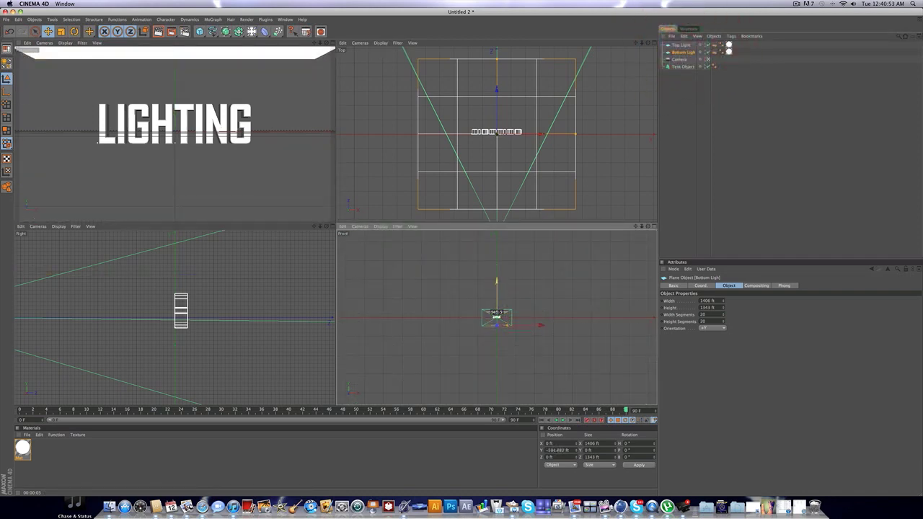
drag(496, 318, 496, 315)
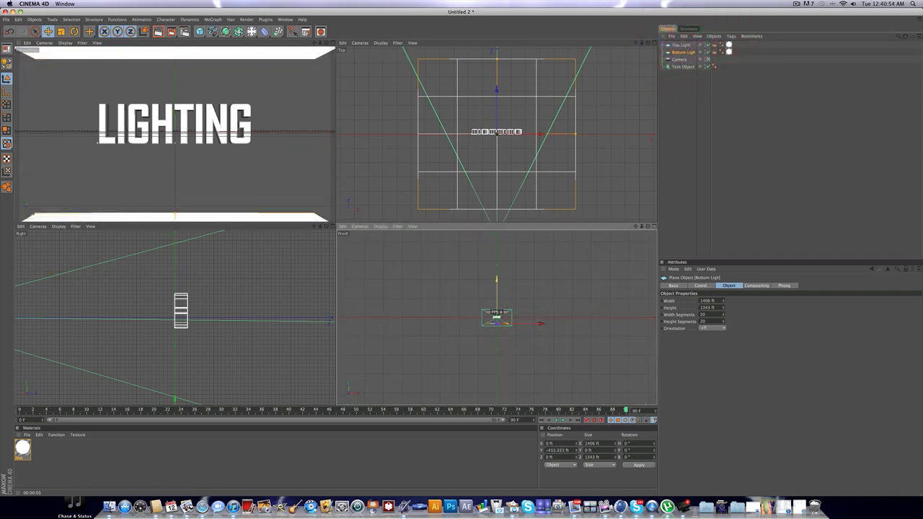
click(785, 204)
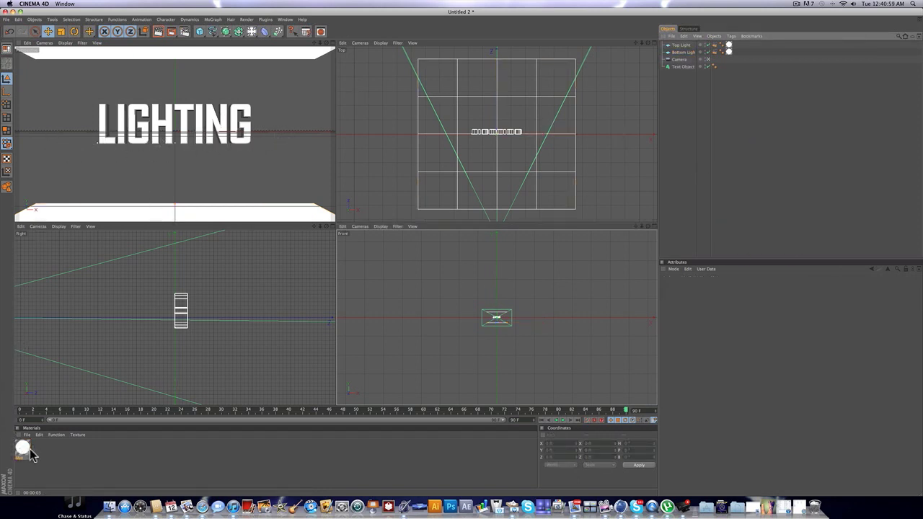
- Duplicate the white luminant material and change the copy's luminance brightness
drag(24, 451, 40, 450)
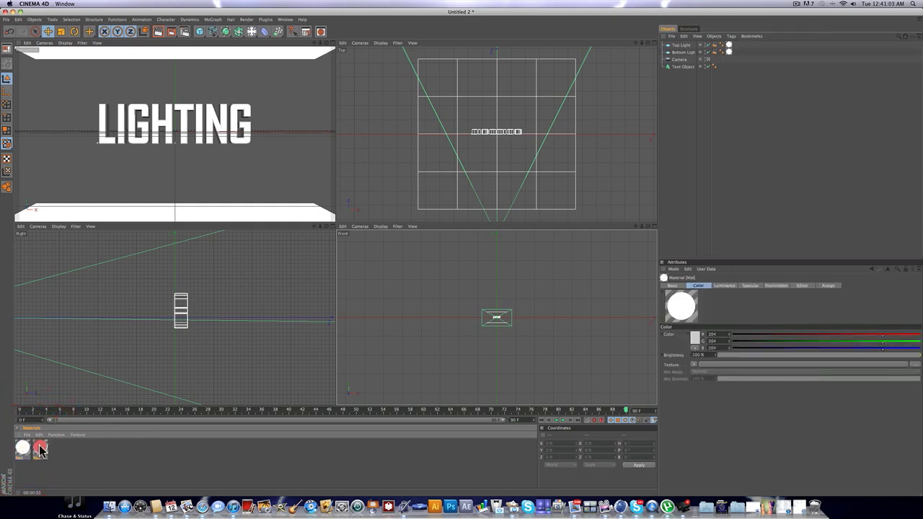
double_click(40, 451)
click(119, 127)
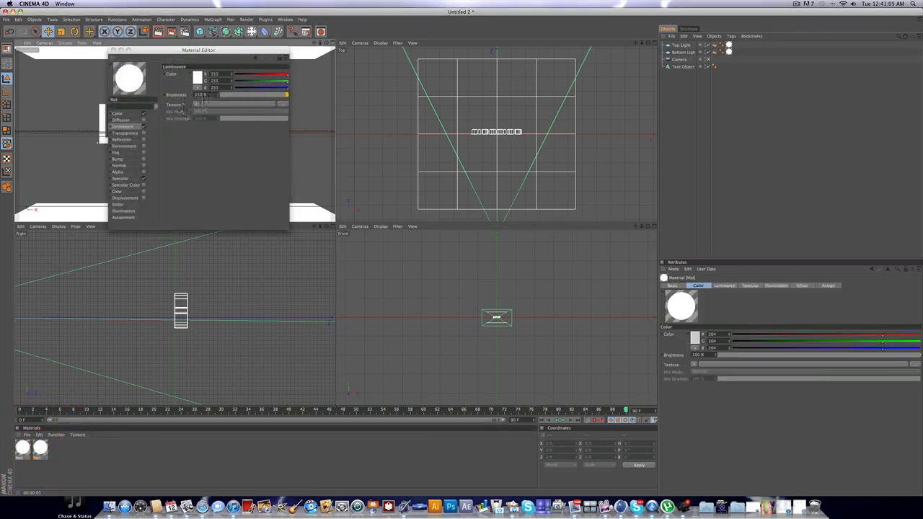
click(198, 93)
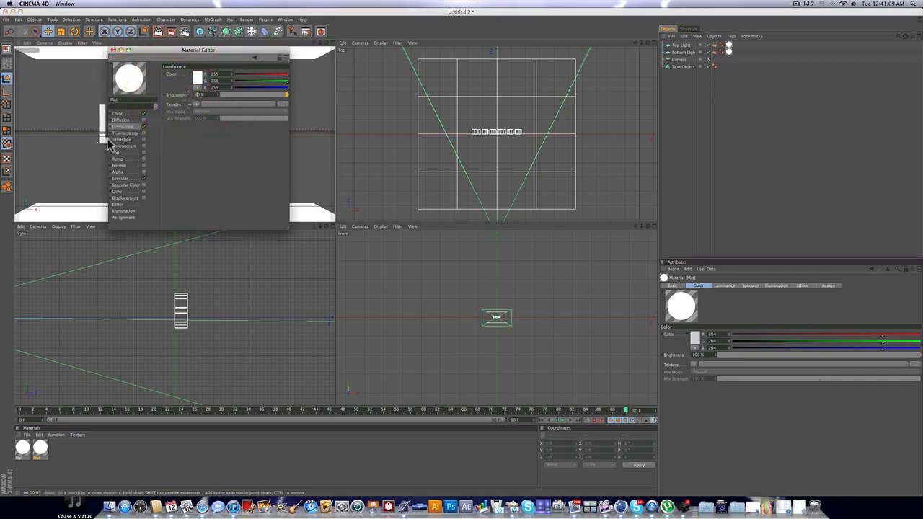
click(113, 50)
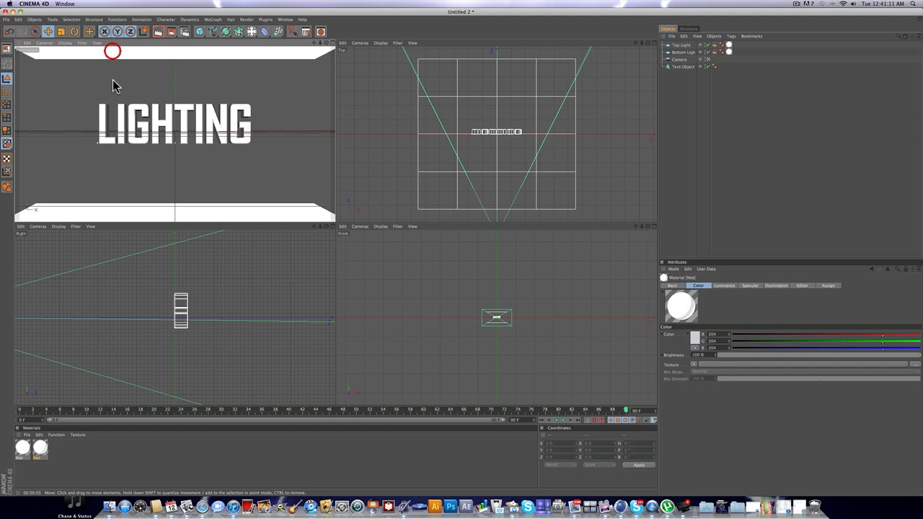
- Apply the copied material to Bottom Light, remove the extra tag, and render the perspective view
drag(40, 448, 684, 53)
key(BackSpace)
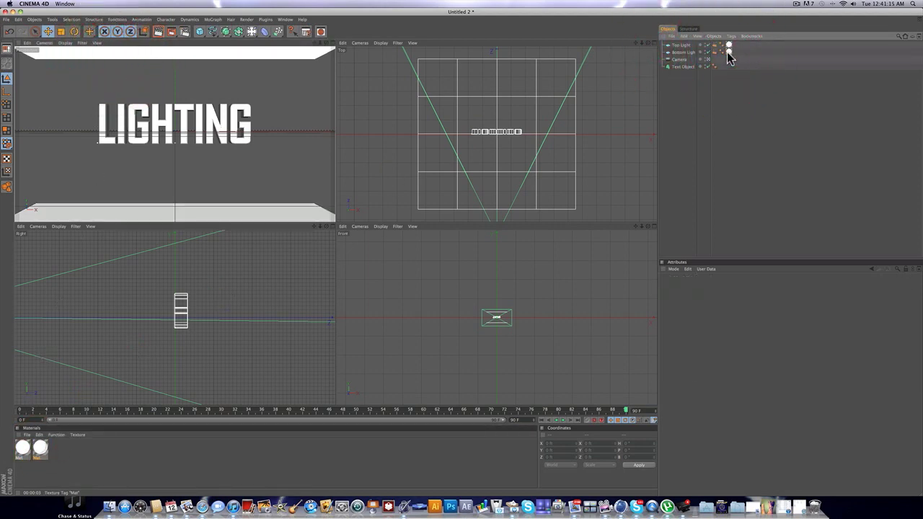
click(734, 92)
click(136, 41)
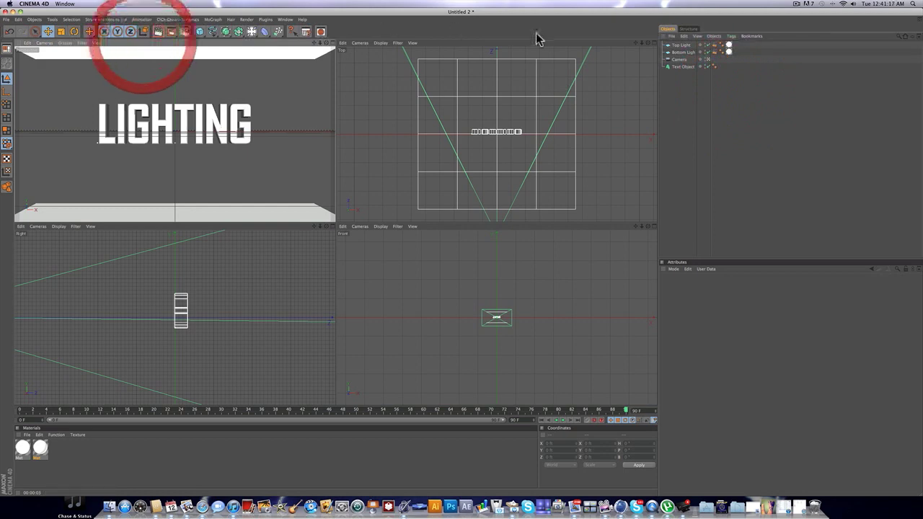
click(158, 31)
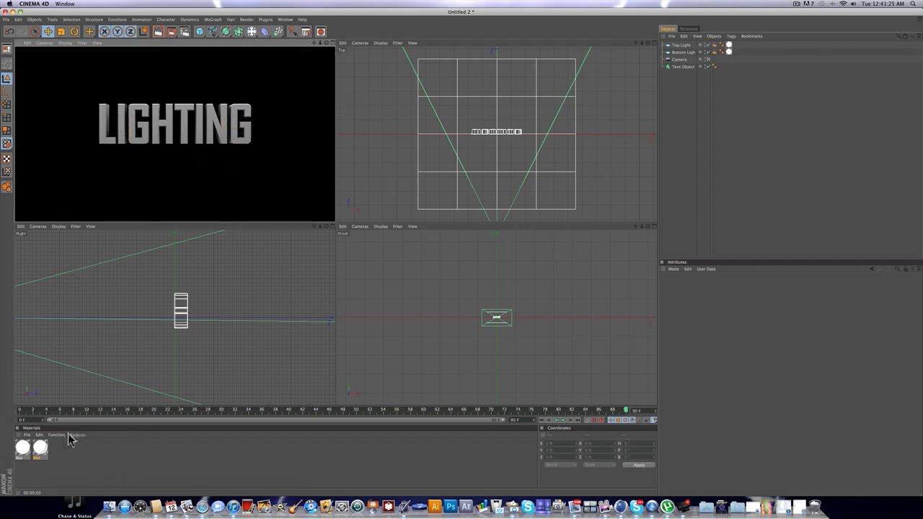
- Raise the light material's luminance brightness to 150% and re-render the LIGHTING preview
double_click(40, 448)
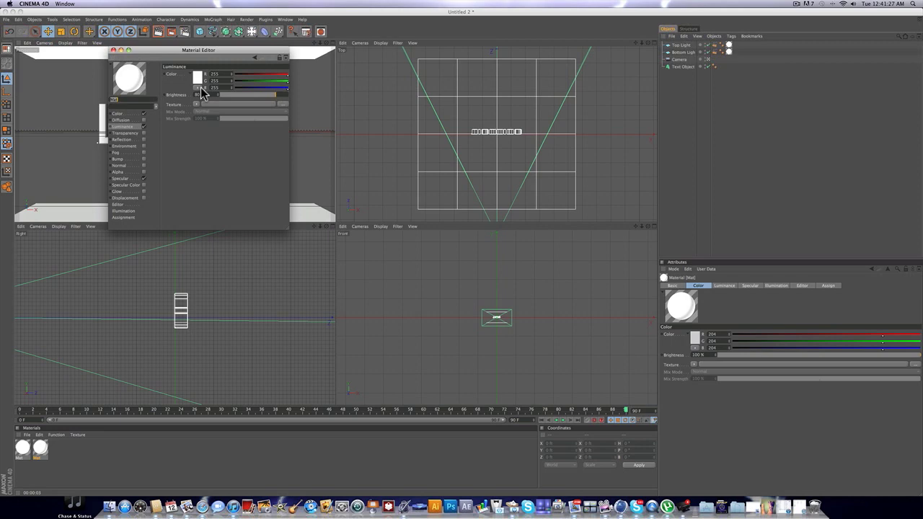
click(173, 94)
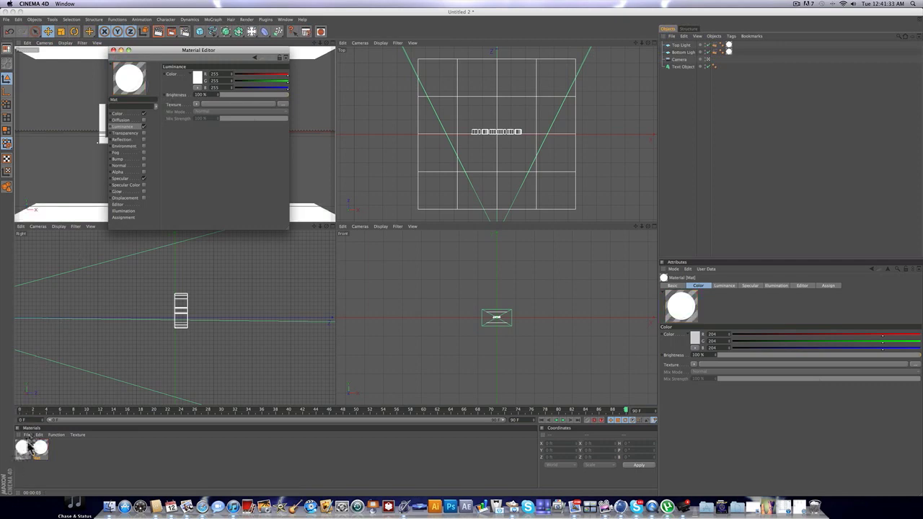
click(26, 449)
click(200, 94)
click(113, 50)
click(160, 33)
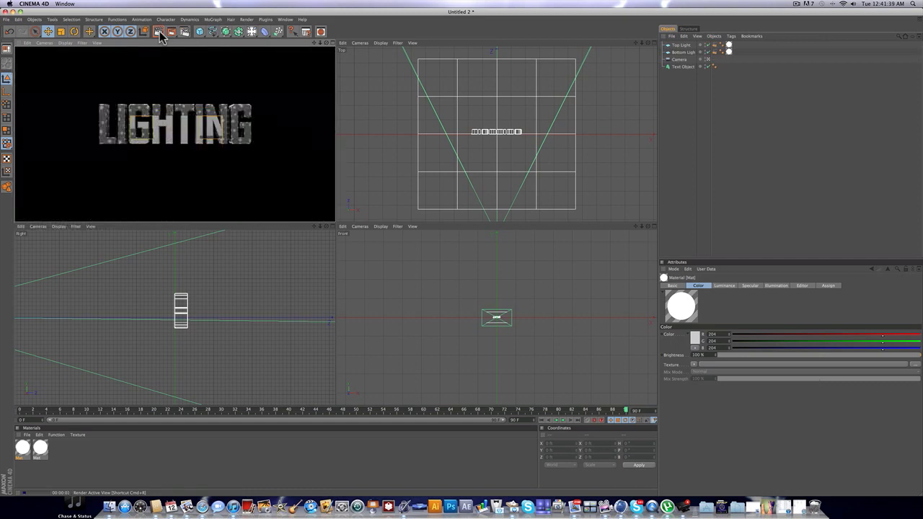
click(160, 34)
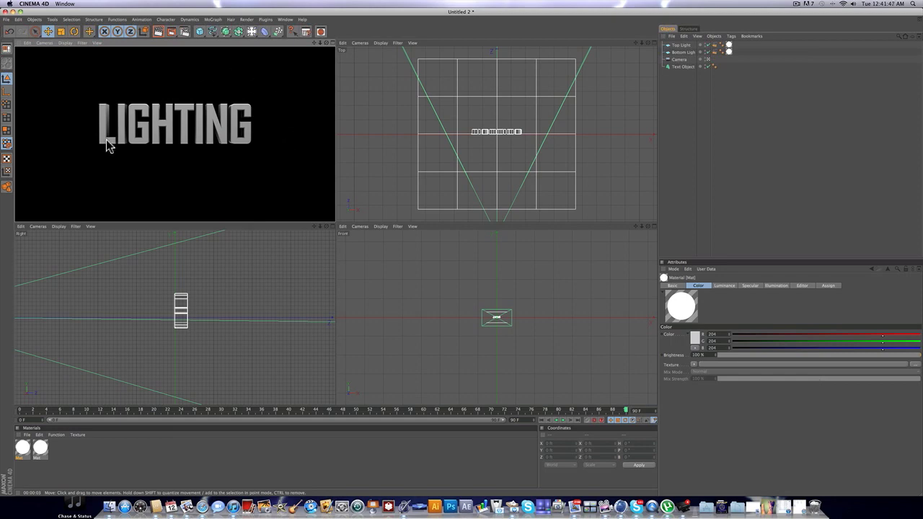
- Set the second light material's luminance brightness to 150%, render, and copy it onto Bottom Light
click(711, 76)
click(682, 66)
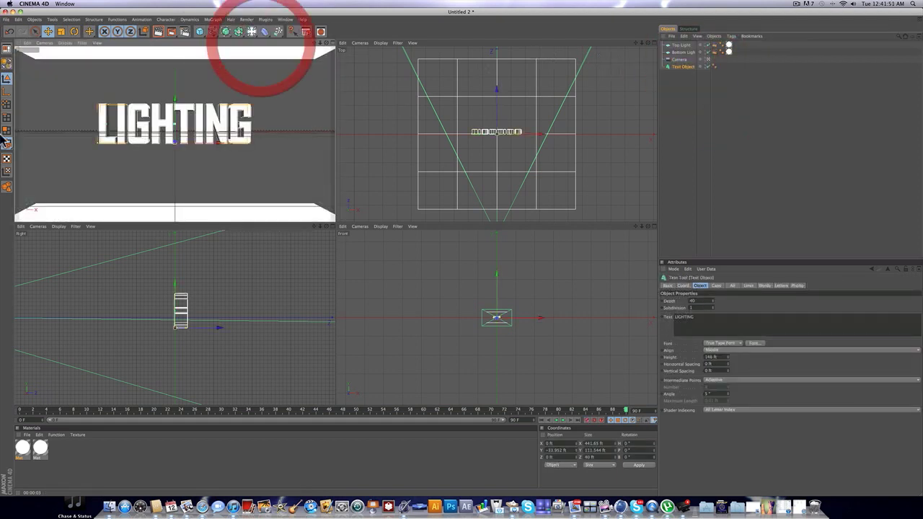
click(39, 448)
double_click(41, 449)
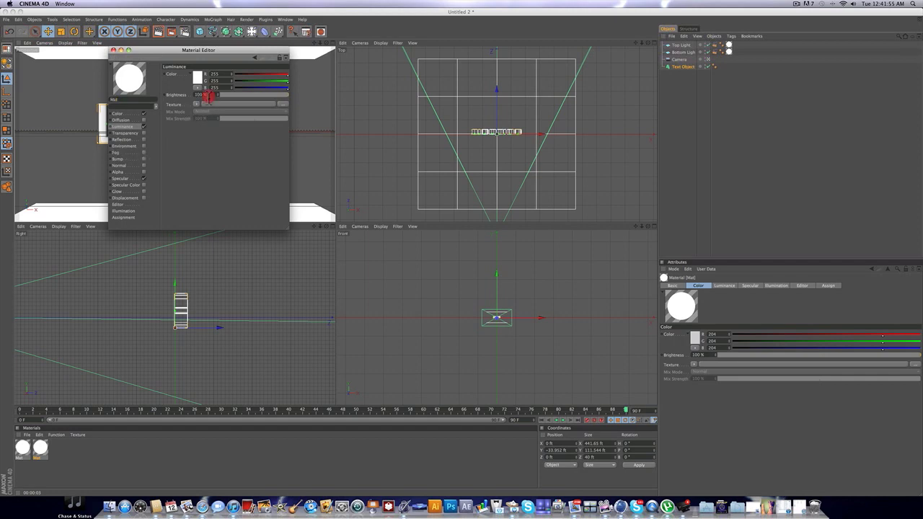
click(206, 104)
click(24, 442)
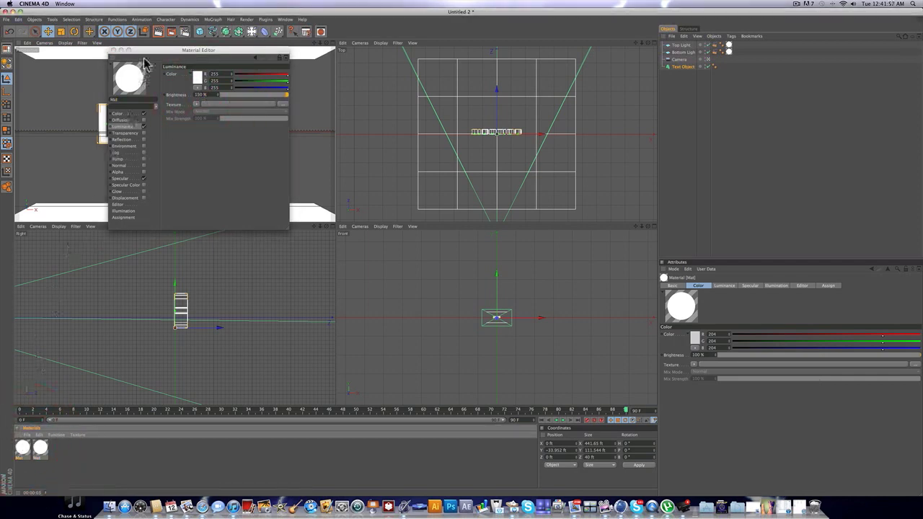
click(116, 56)
click(114, 51)
click(158, 33)
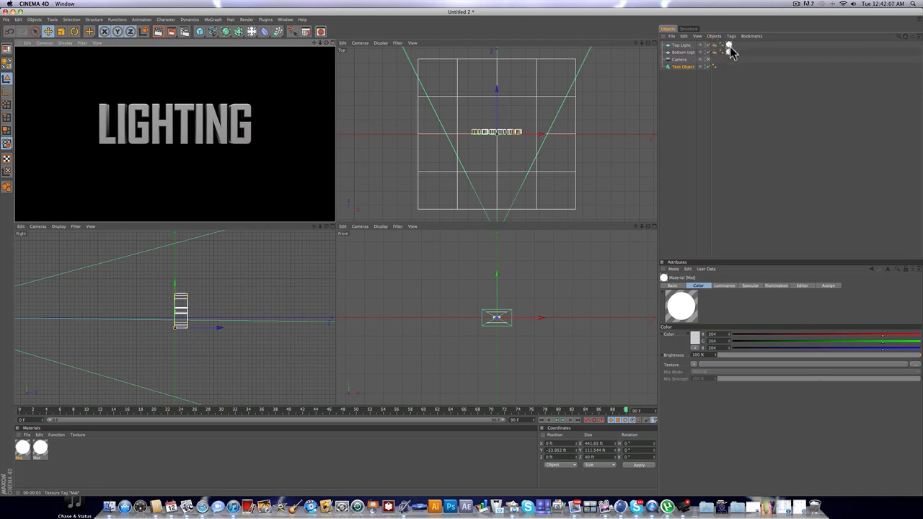
ctrl+drag(730, 56, 729, 53)
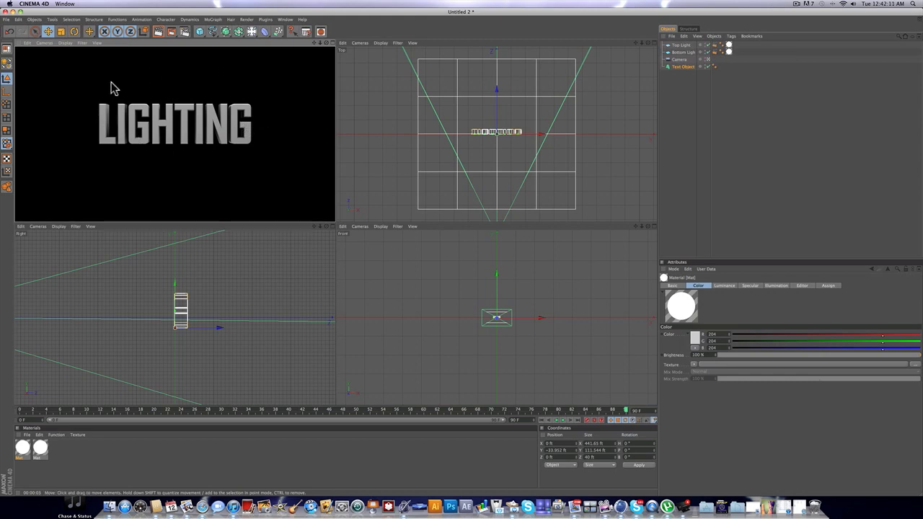
- Maximize the perspective view and deselect the text object and the material
click(328, 42)
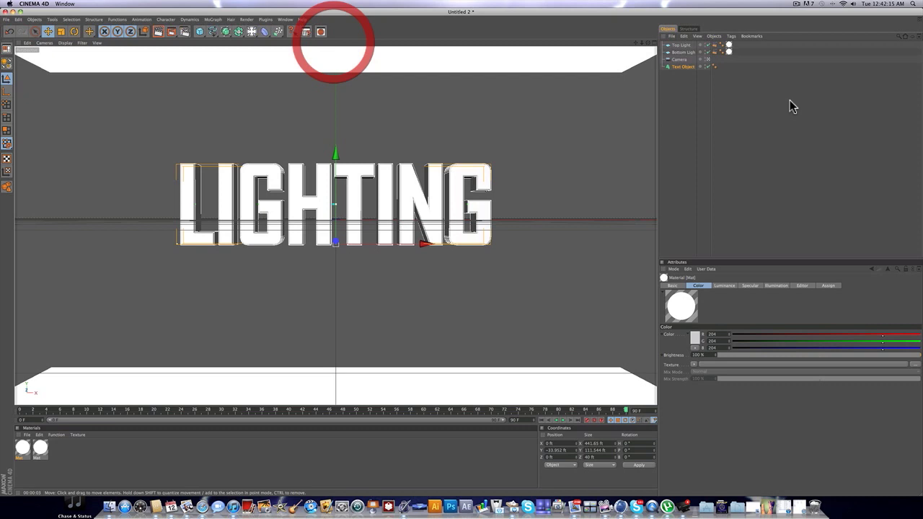
click(806, 129)
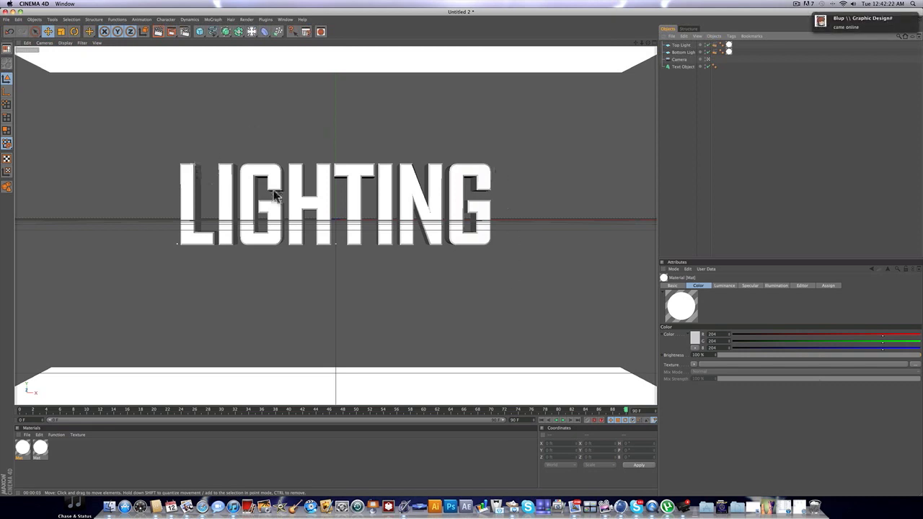
click(120, 457)
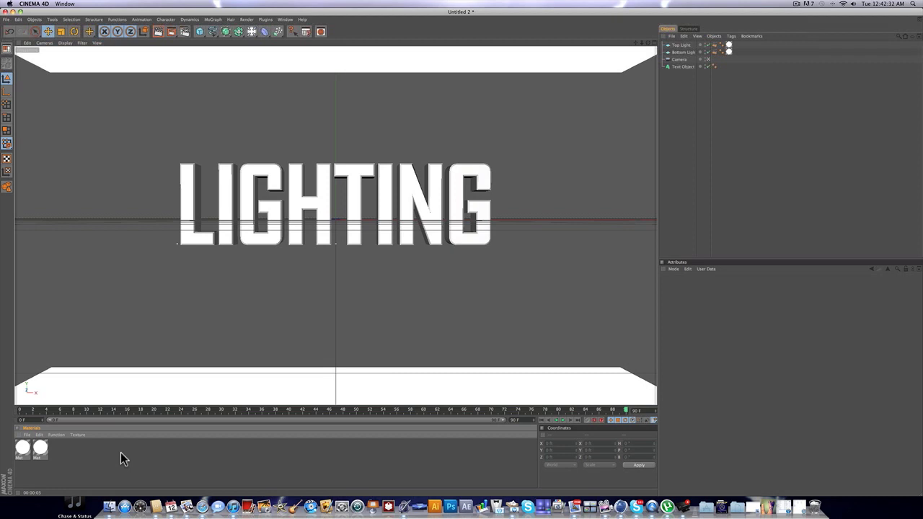
- Create a new material with Reflection enabled at 25% brightness
double_click(121, 452)
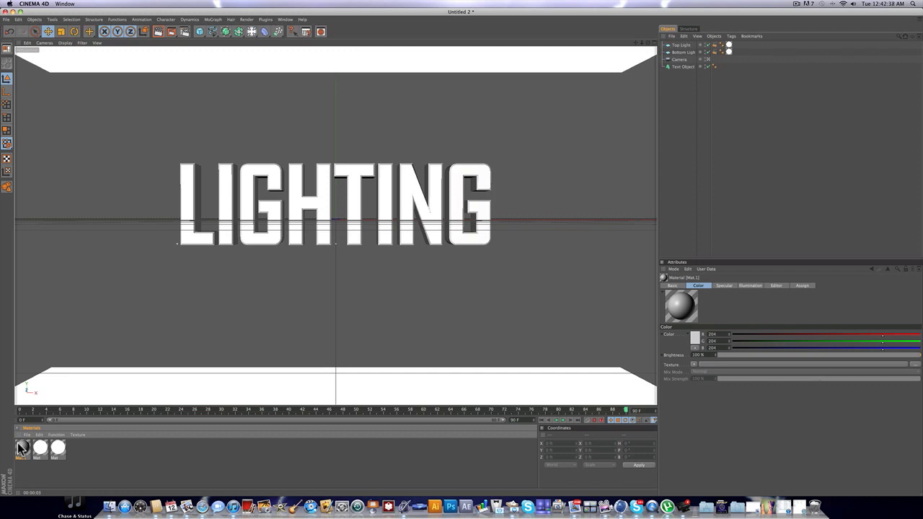
double_click(22, 448)
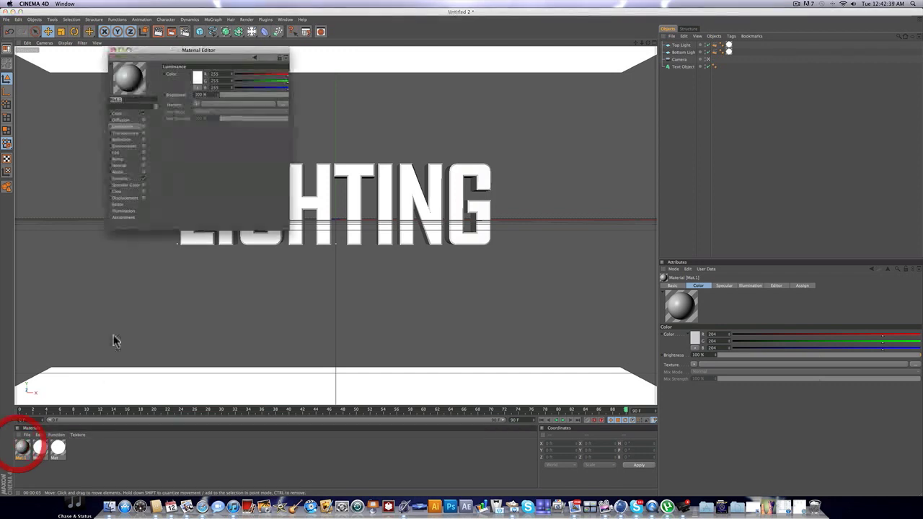
click(144, 139)
click(238, 95)
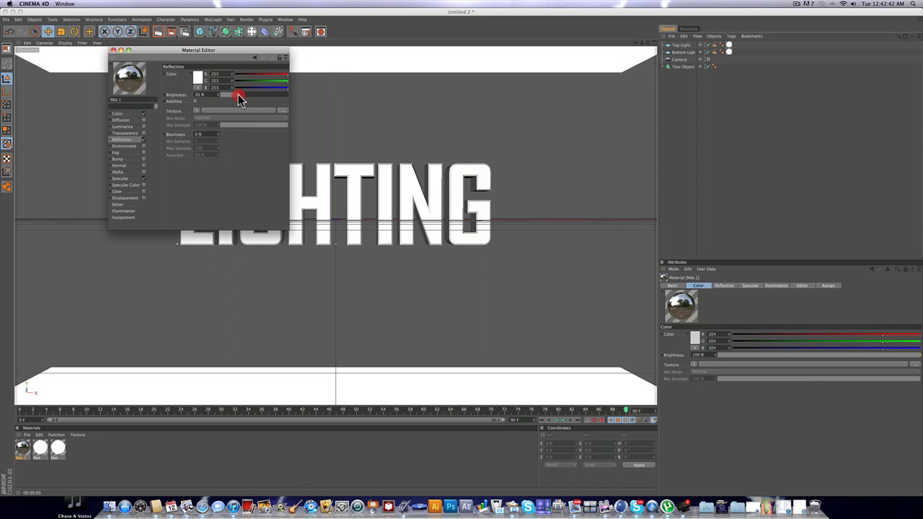
click(237, 94)
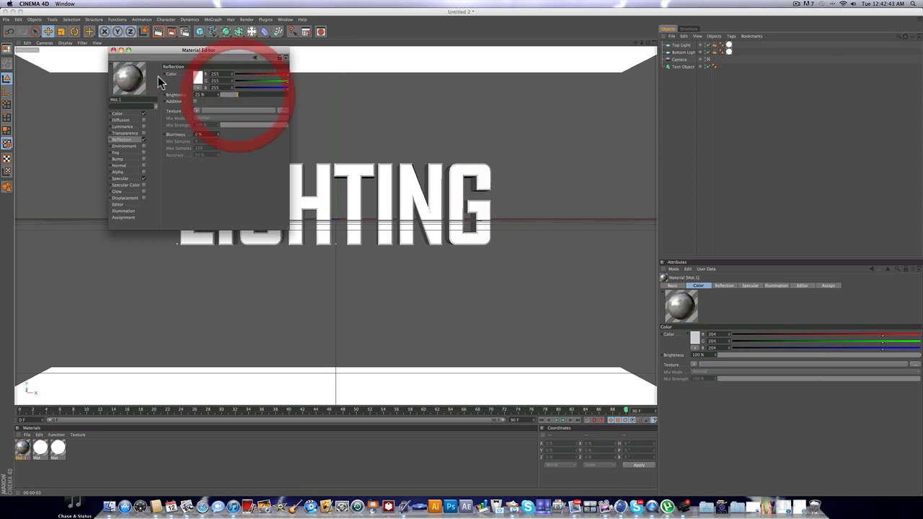
click(113, 50)
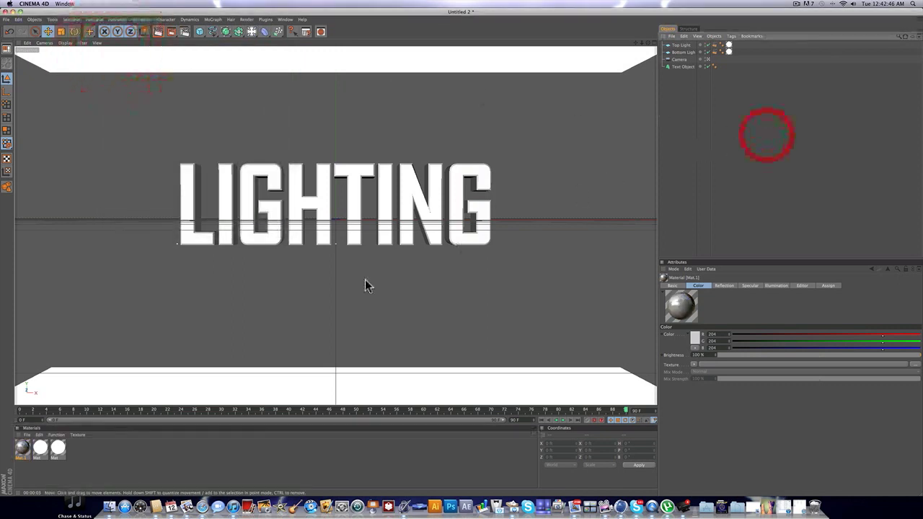
- Apply the reflective material to the LIGHTING Text Object and set its selection
drag(22, 447, 705, 66)
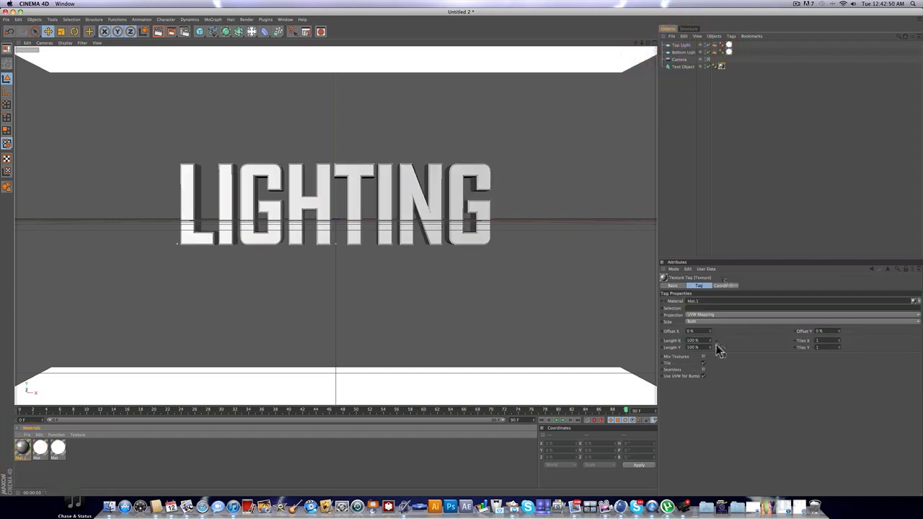
click(690, 308)
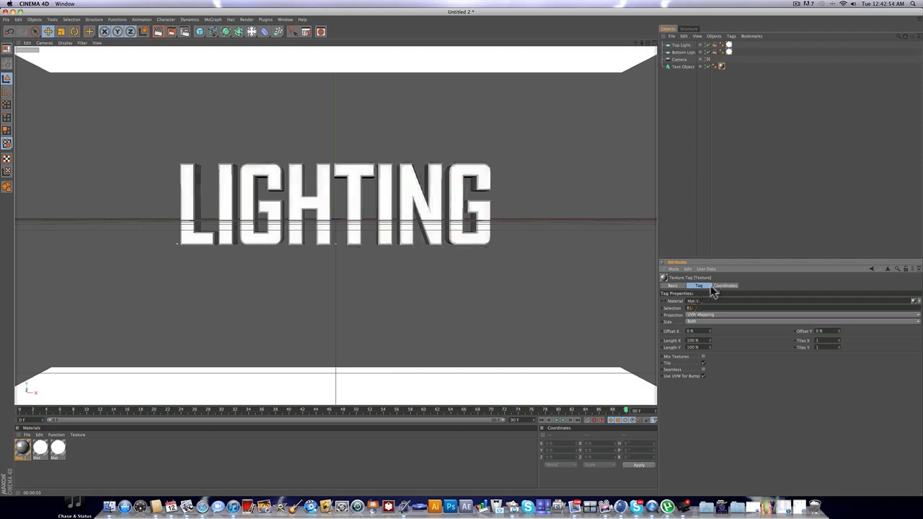
click(729, 159)
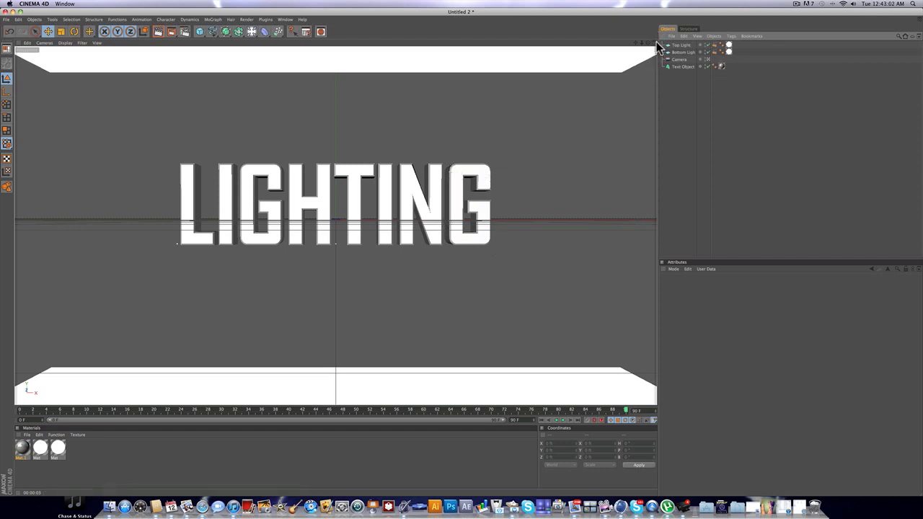
- Render the perspective view to preview the reflective Mat.1 finish on the text
click(159, 33)
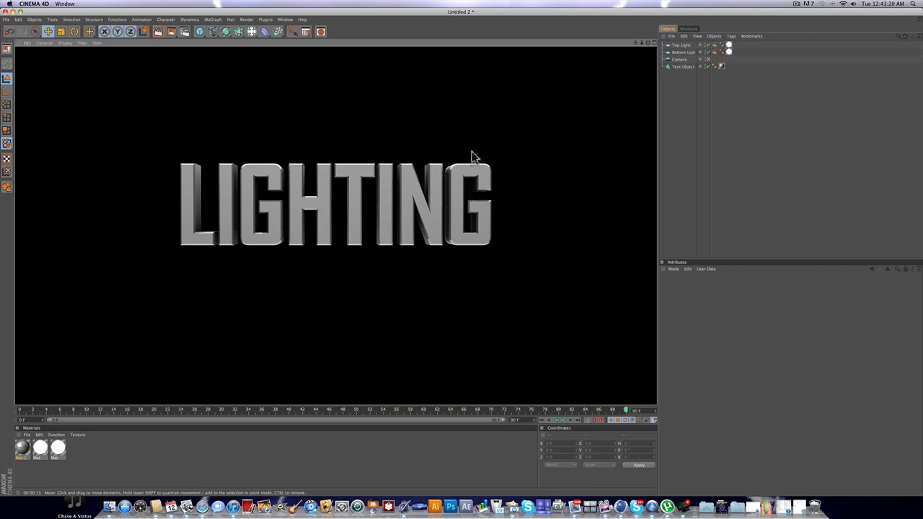
- Clear the render back to the editor view and rewind the timeline to frame 0
click(804, 120)
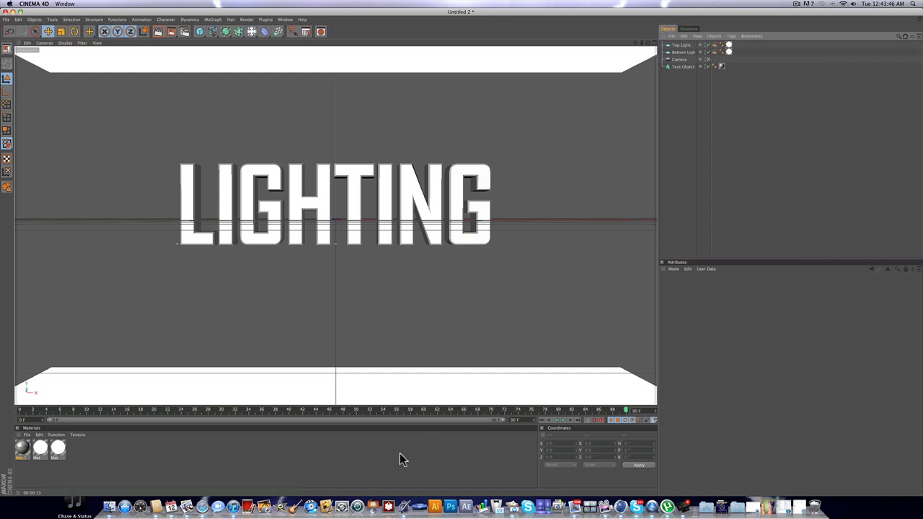
drag(336, 411, 2, 387)
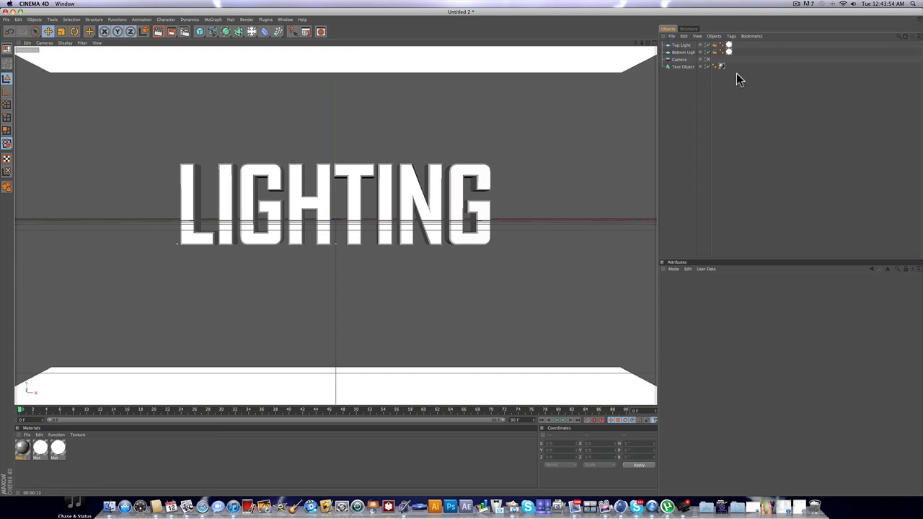
click(797, 3)
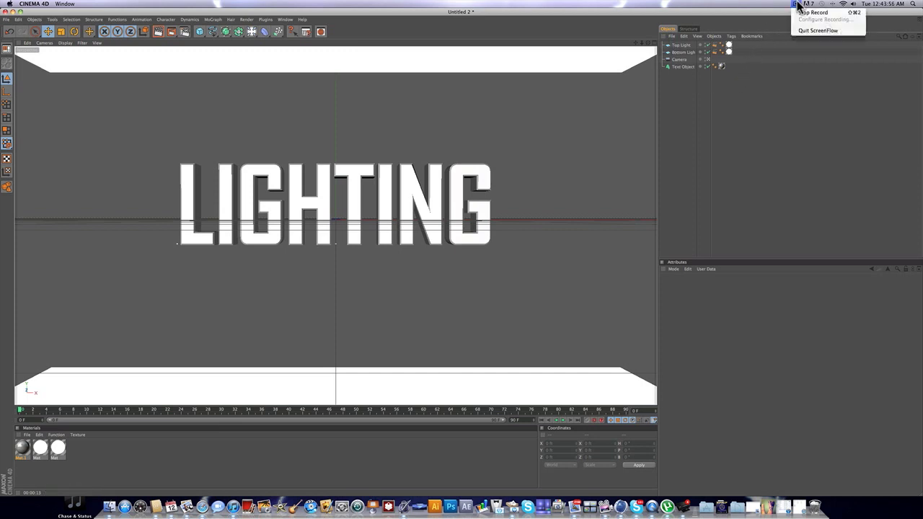